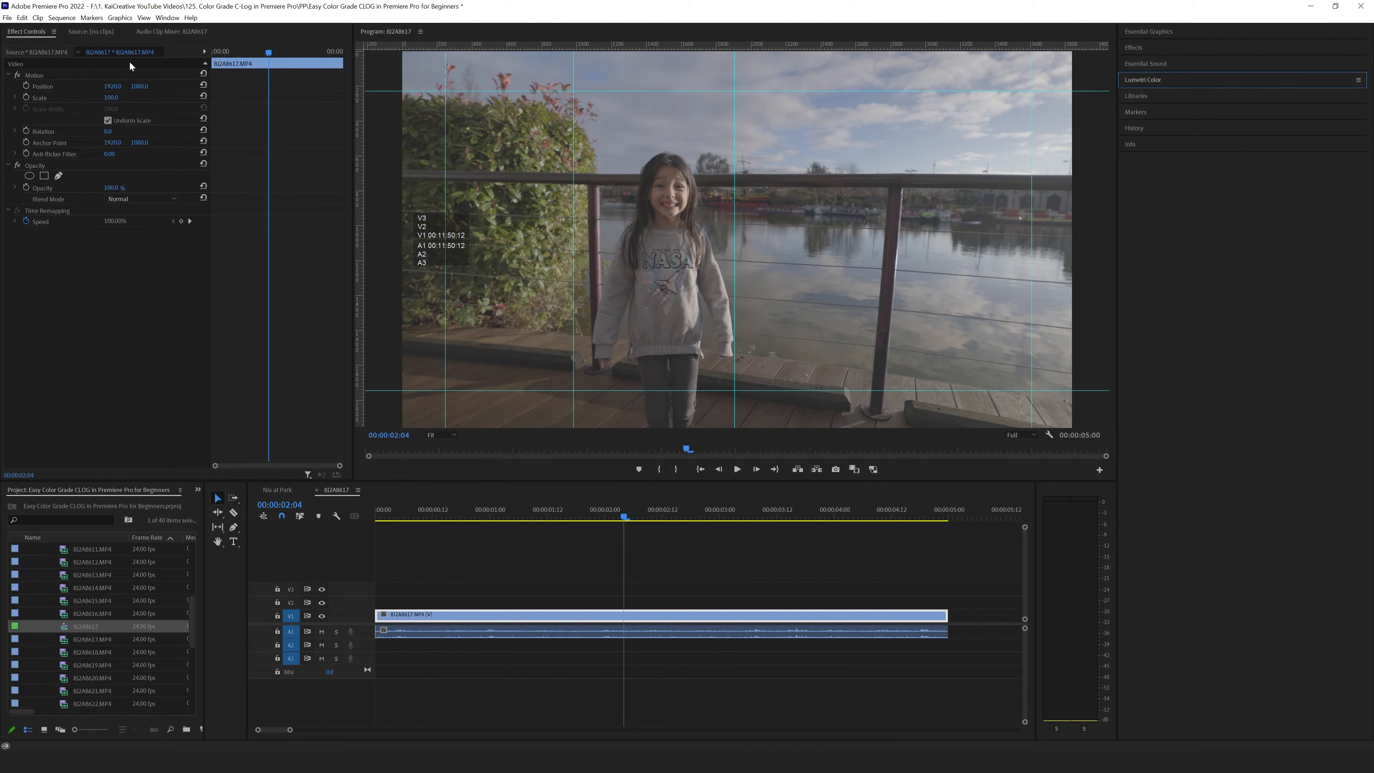
- Display the Lumetri Scopes for the current clip
click(165, 17)
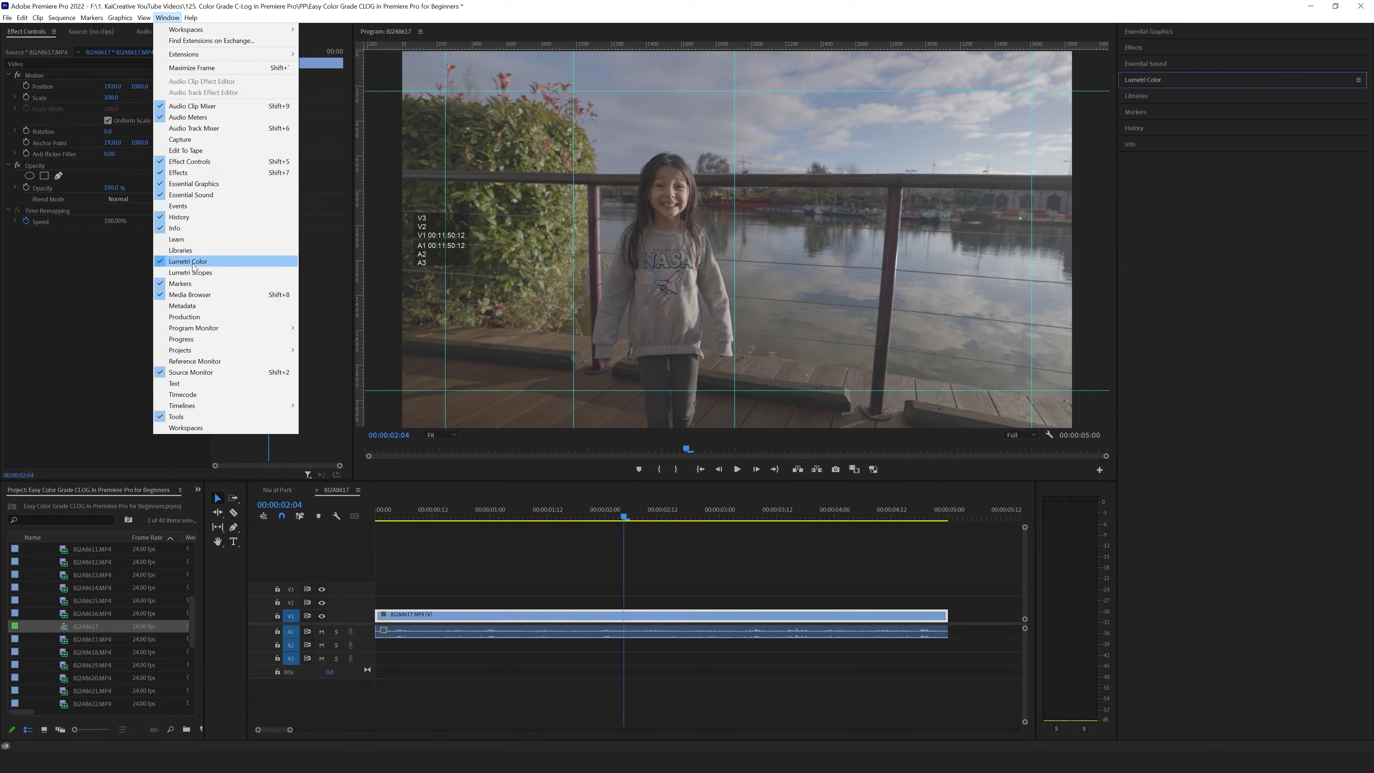
click(223, 273)
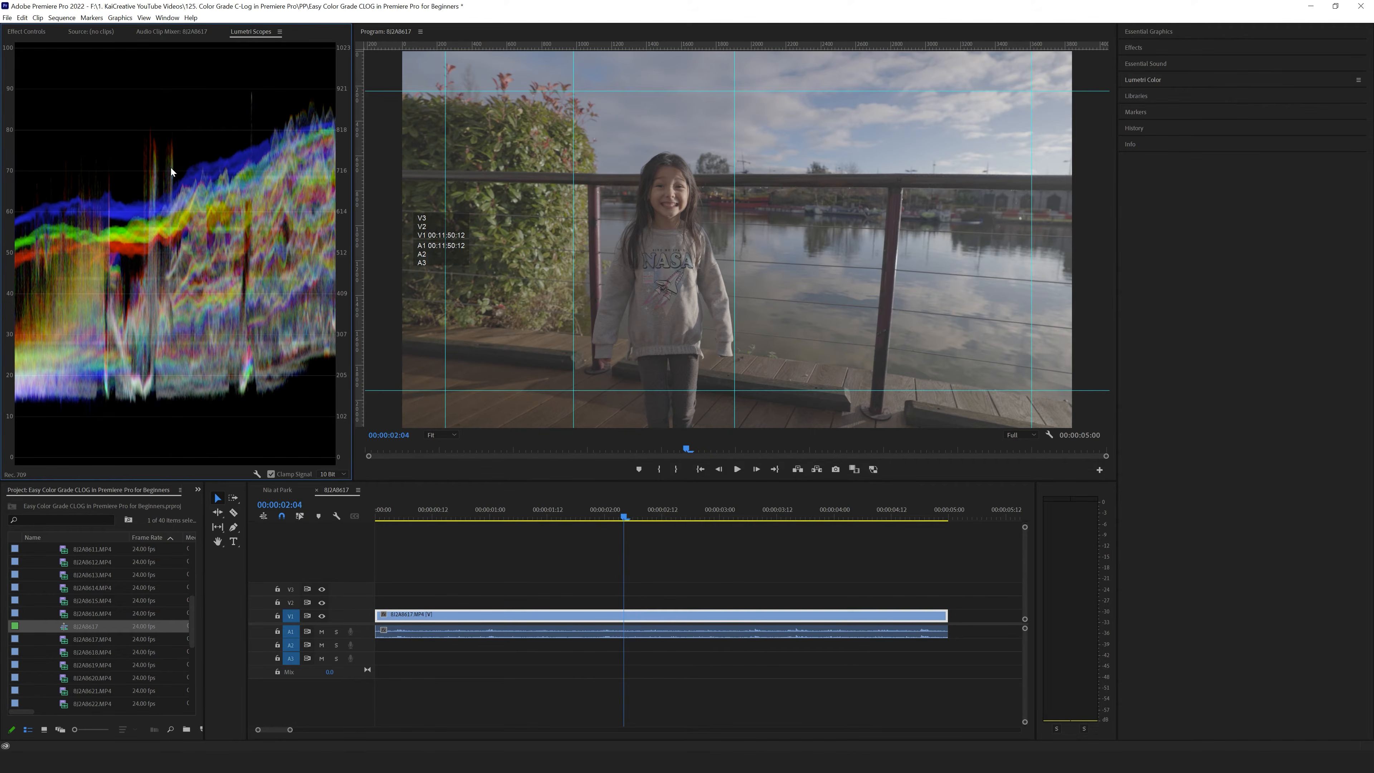
- Try the Histogram and Parade (RGB) scopes alongside the waveform and hide both again, keeping only Waveform (RGB)
right_click(267, 310)
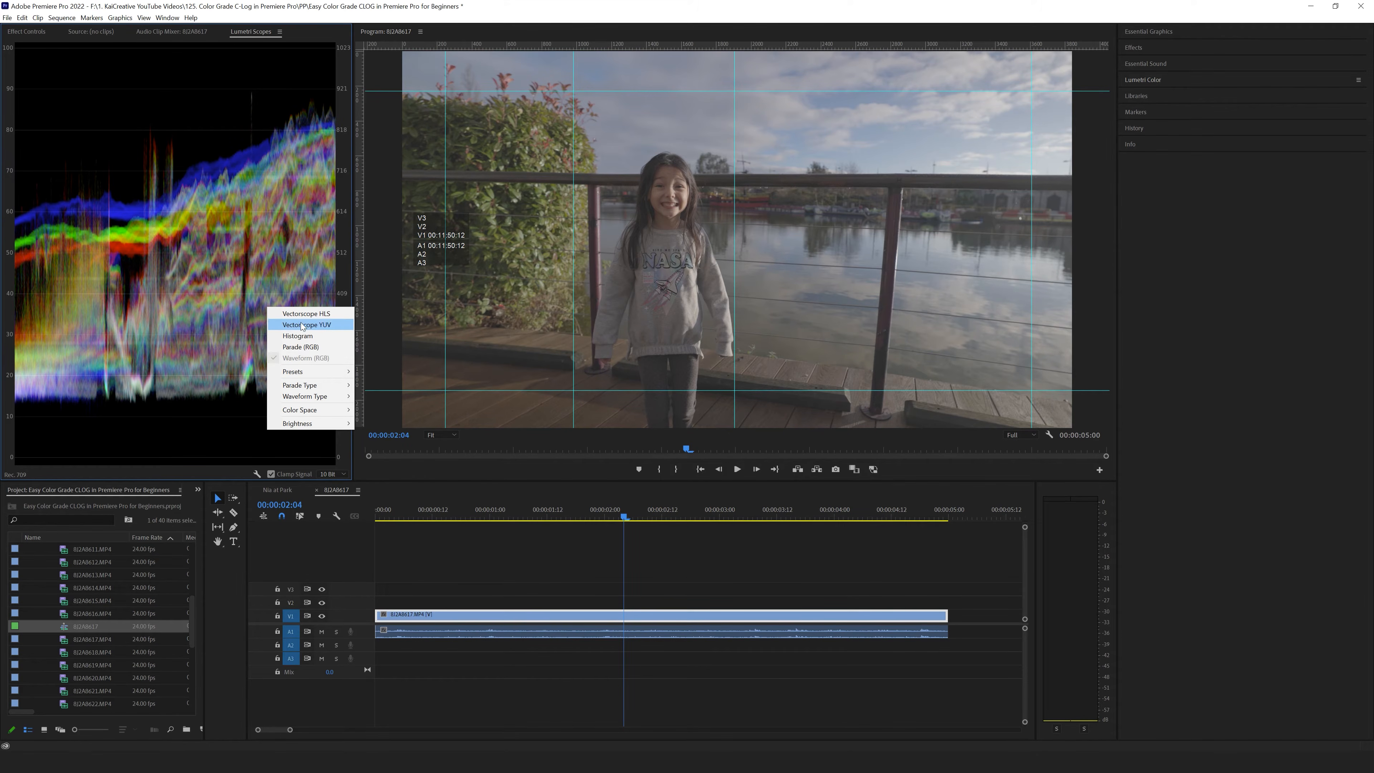
click(297, 335)
right_click(258, 295)
click(301, 335)
right_click(246, 188)
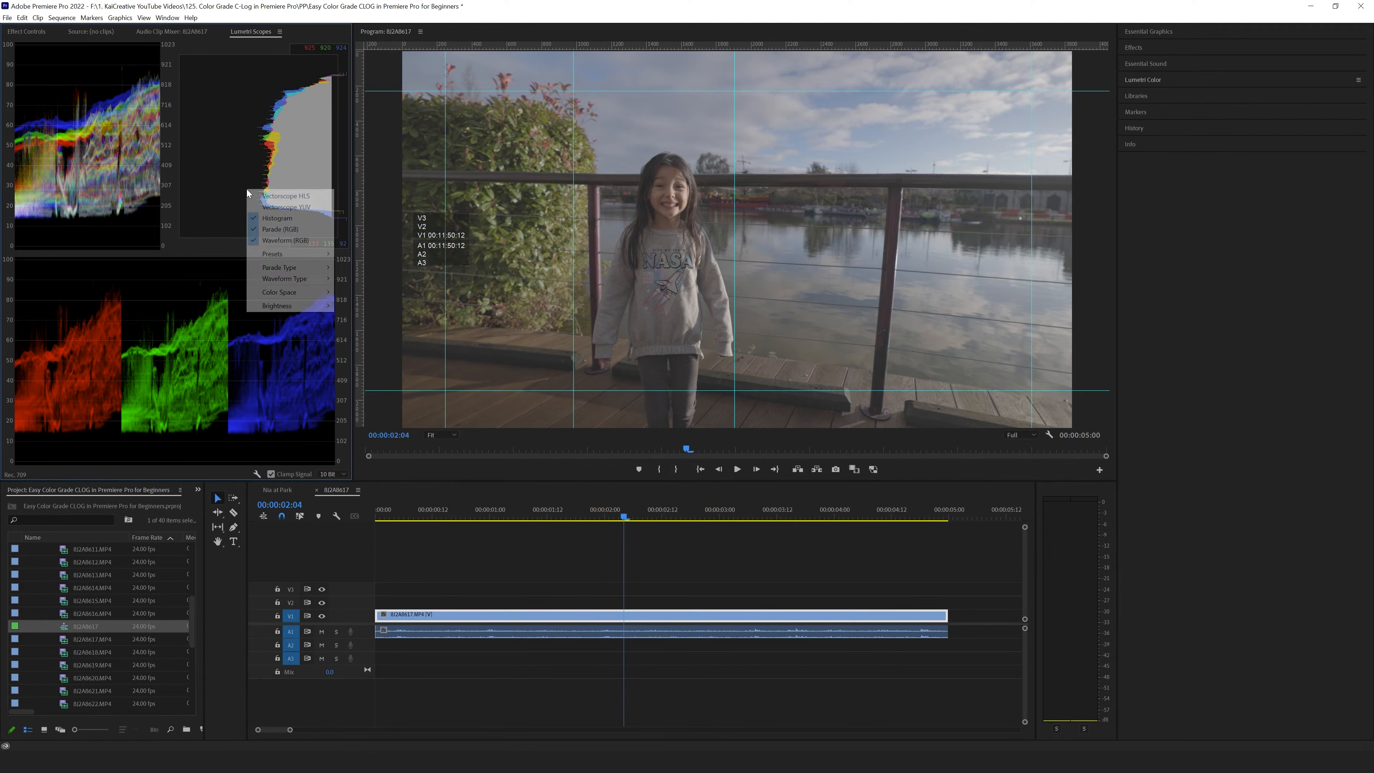
click(276, 218)
right_click(275, 211)
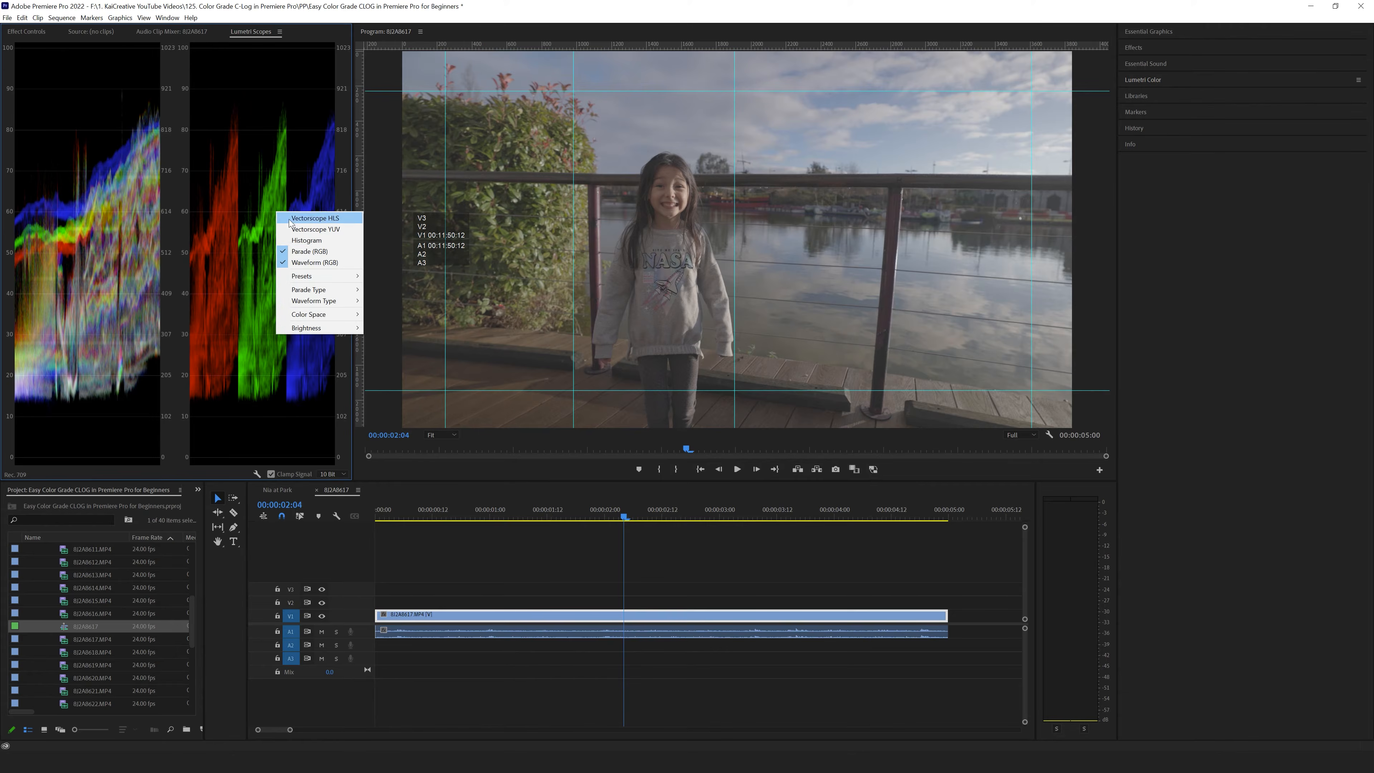
click(312, 253)
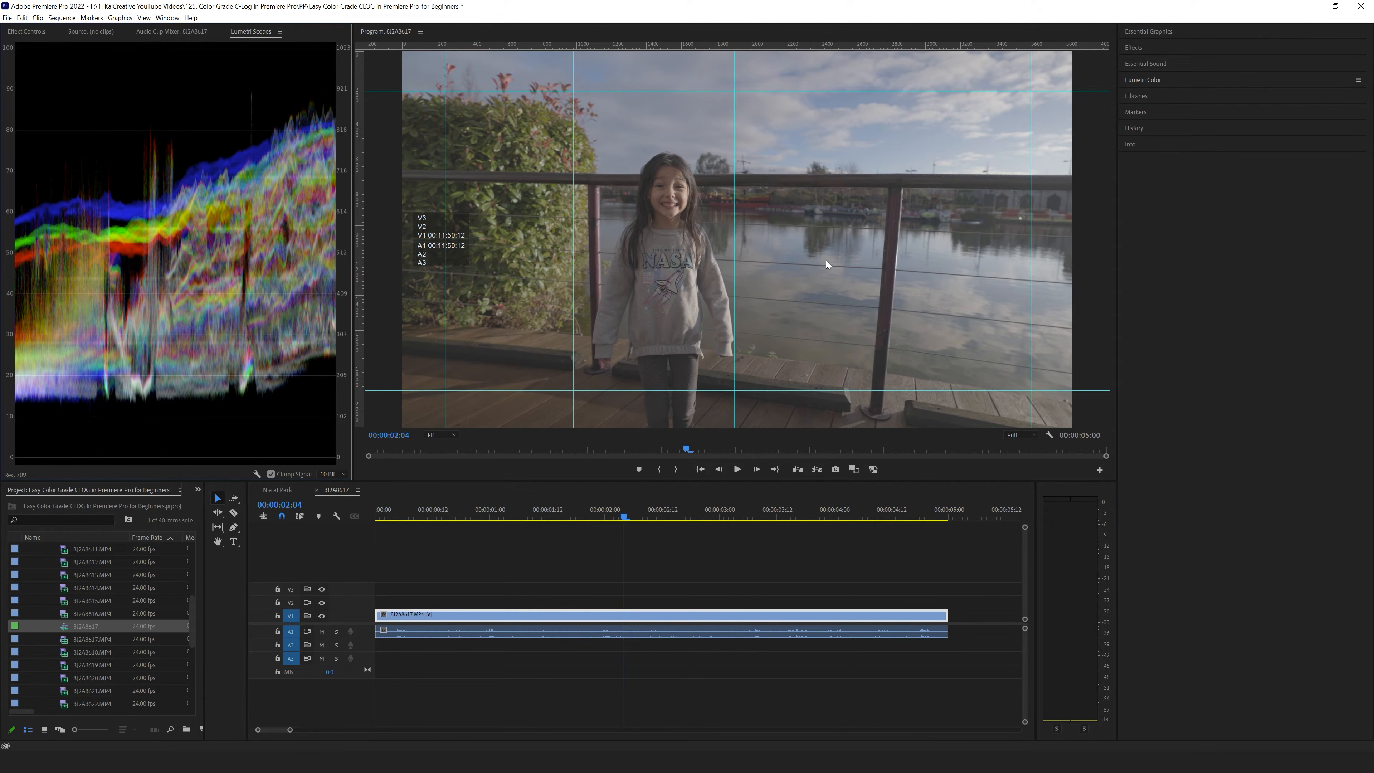
- Using the Lumetri Color wheels' luminance sliders, lower the clip's shadows and raise its midtones and highlights
click(1132, 81)
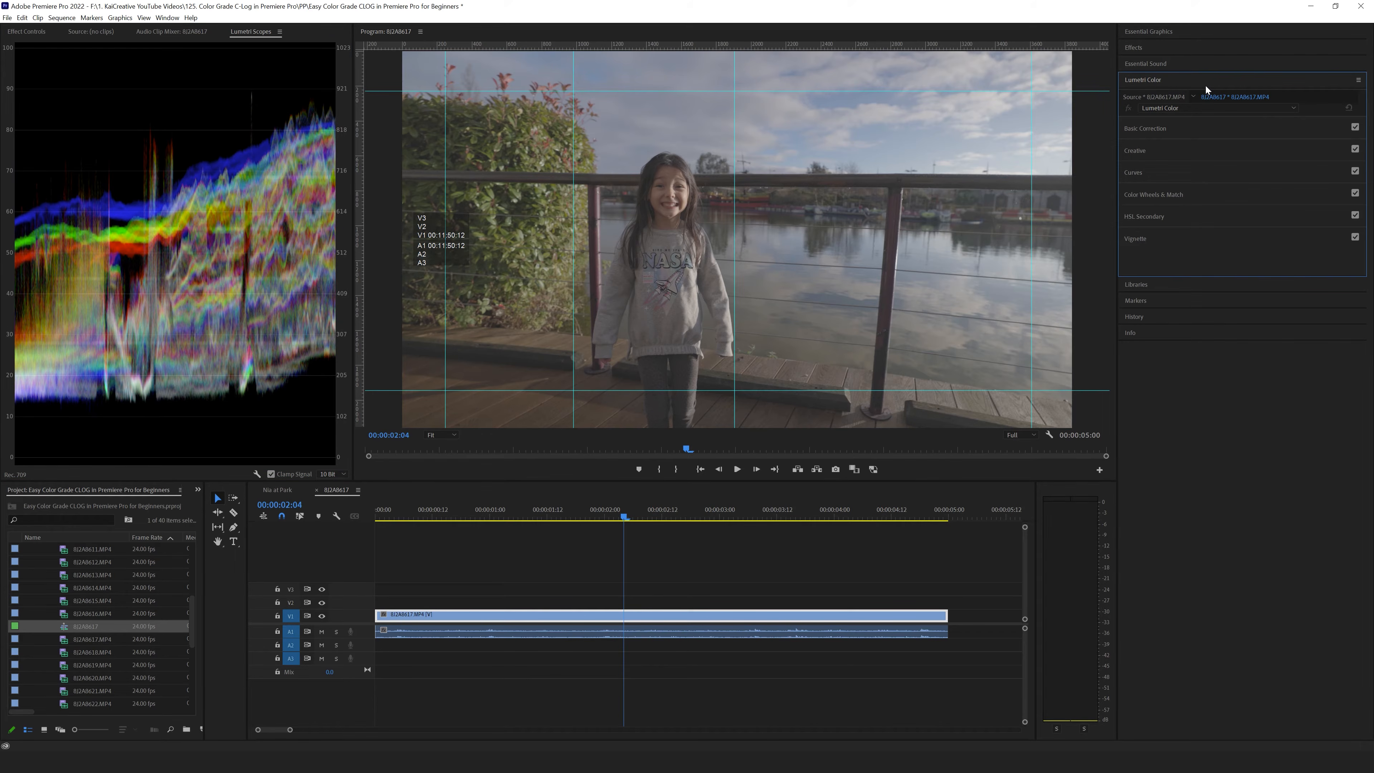
click(1136, 195)
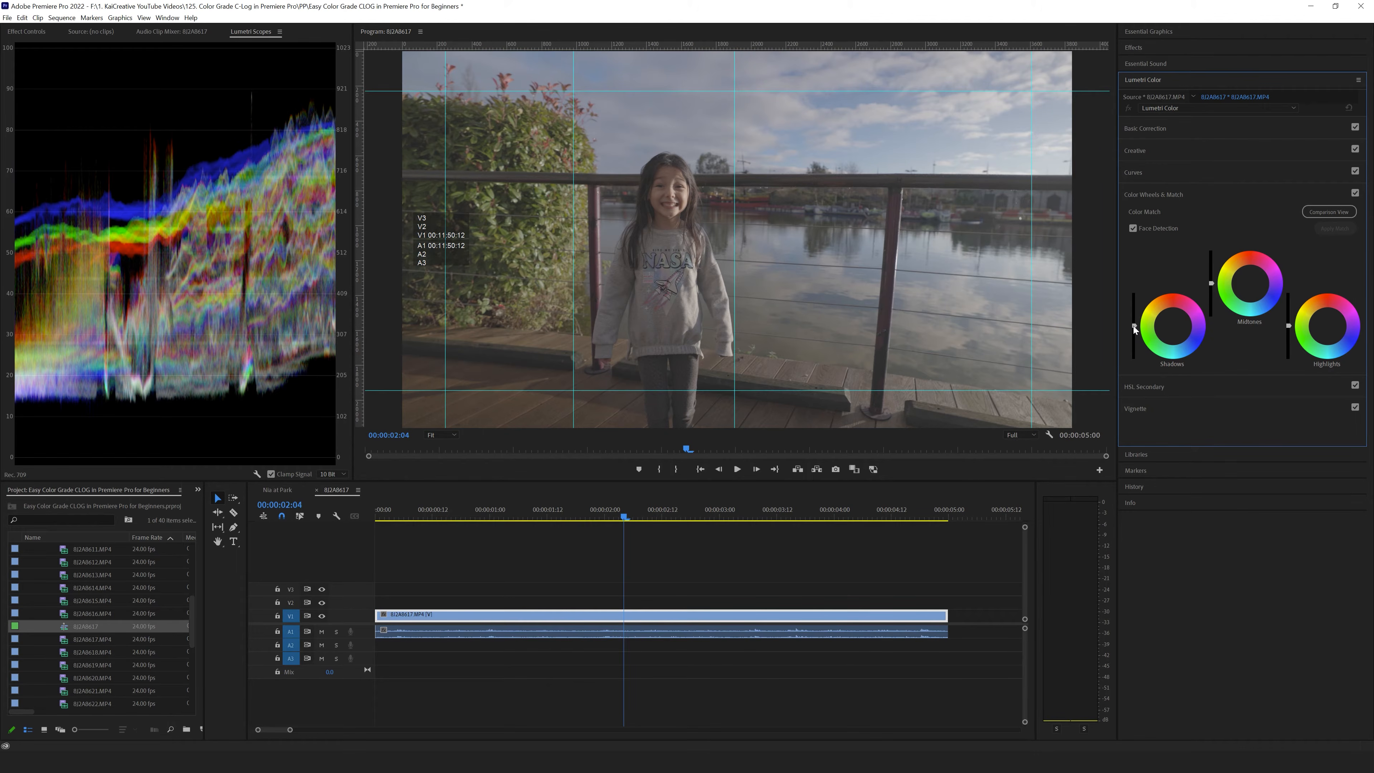
drag(1134, 325, 1134, 343)
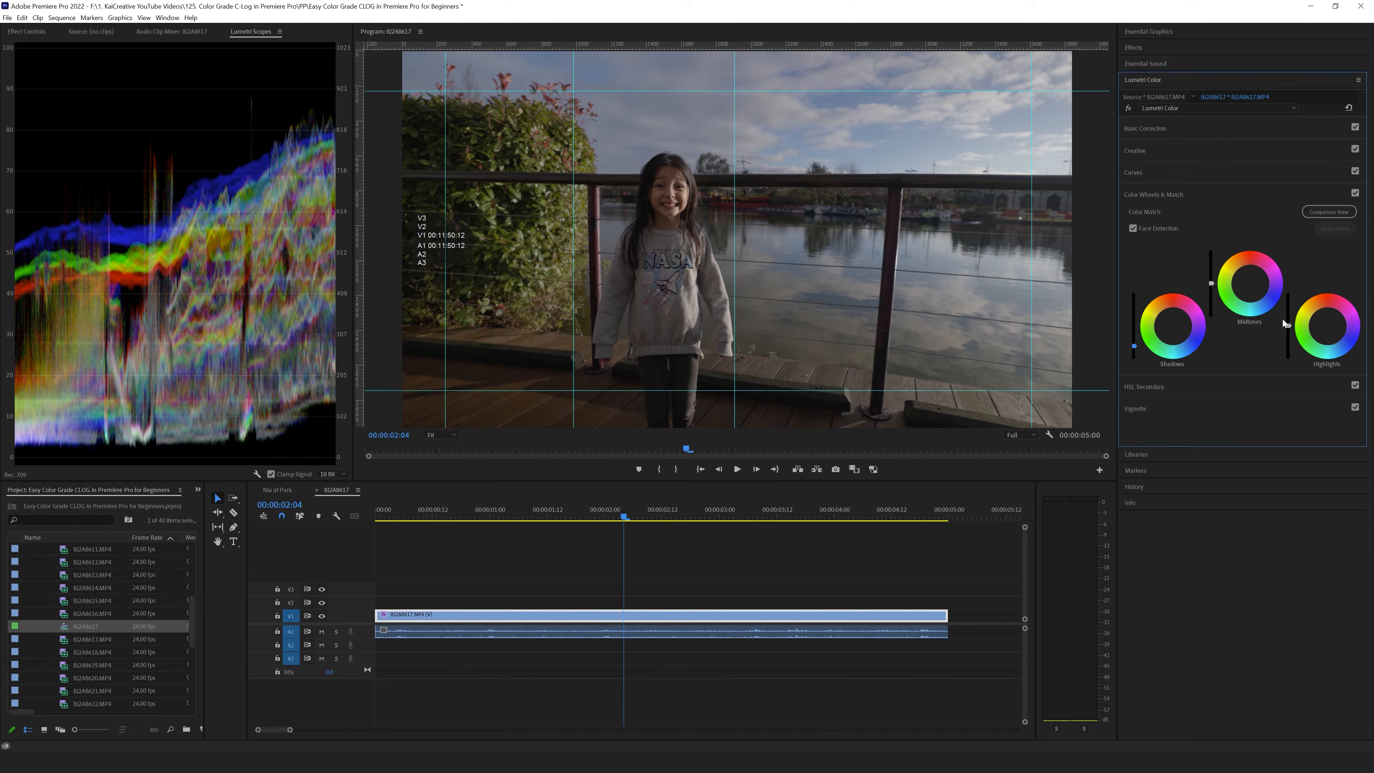
drag(1210, 280, 1210, 265)
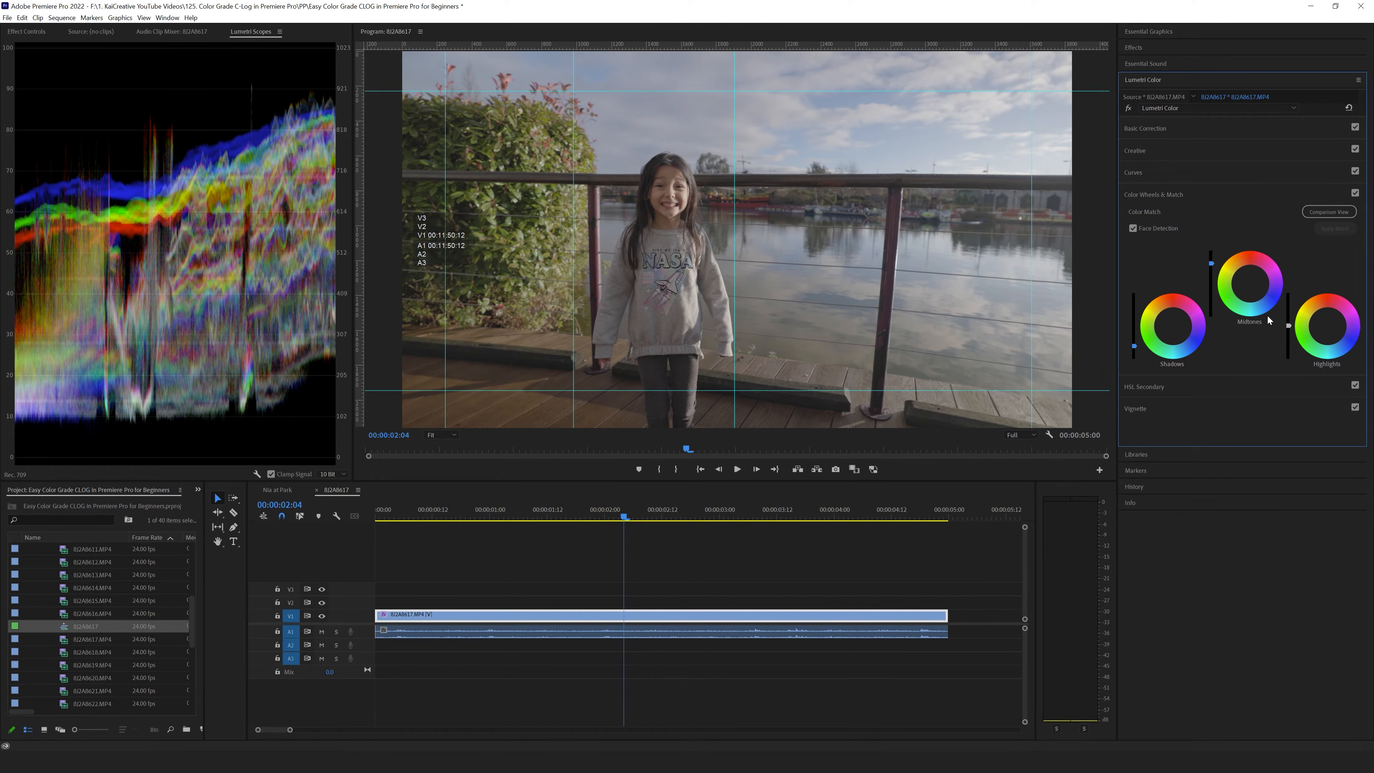
drag(1288, 323, 1288, 301)
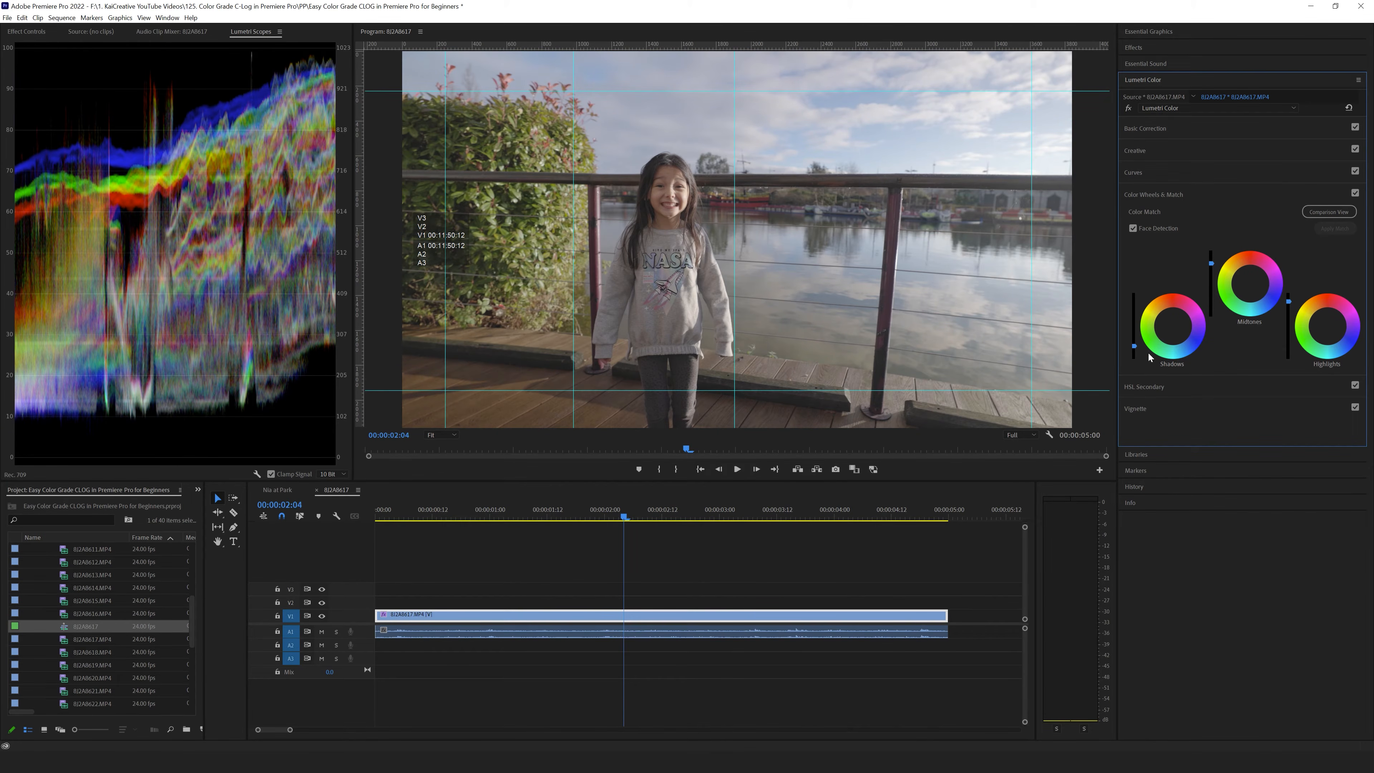
drag(1133, 345, 1134, 352)
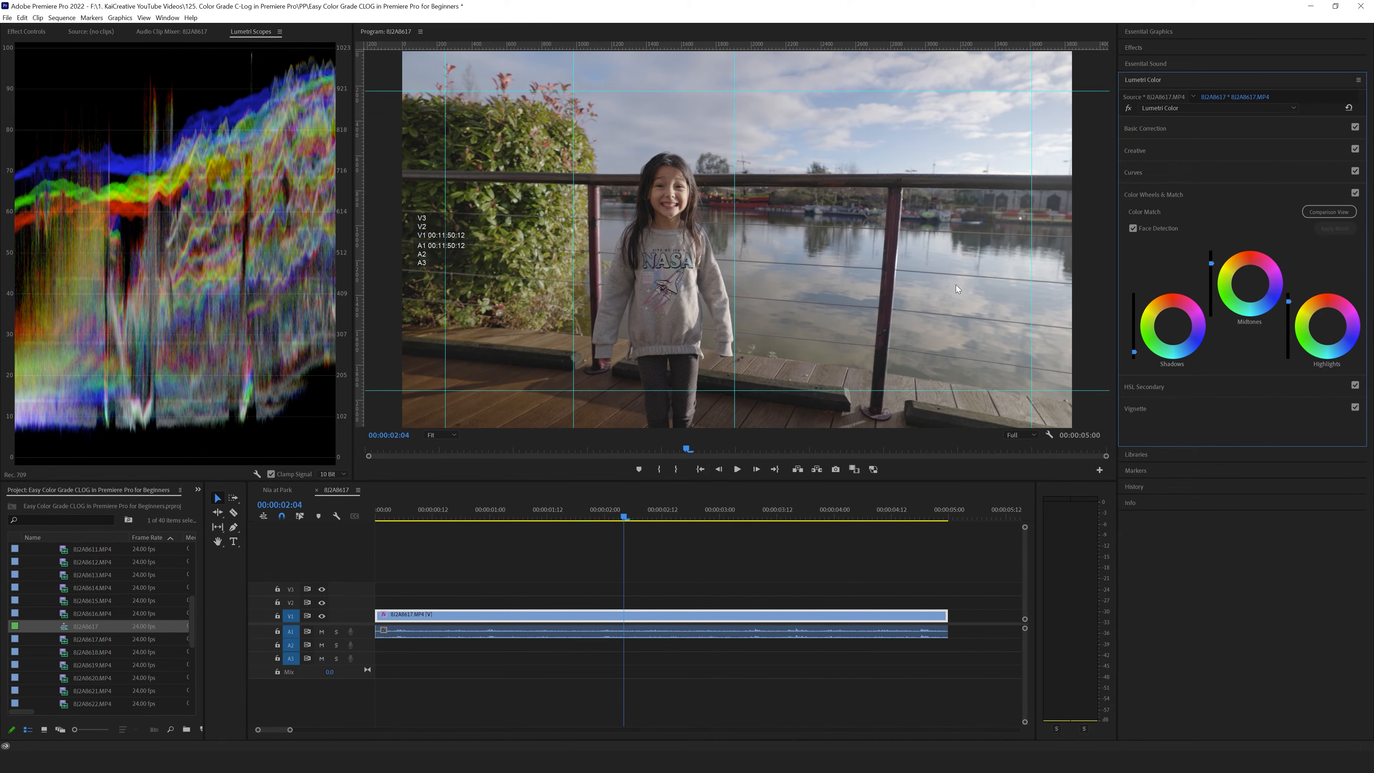
- In Basic Correction, set Highlights to about 22, Shadows to about -12, Whites to about 14 and Blacks to about -25
click(1158, 127)
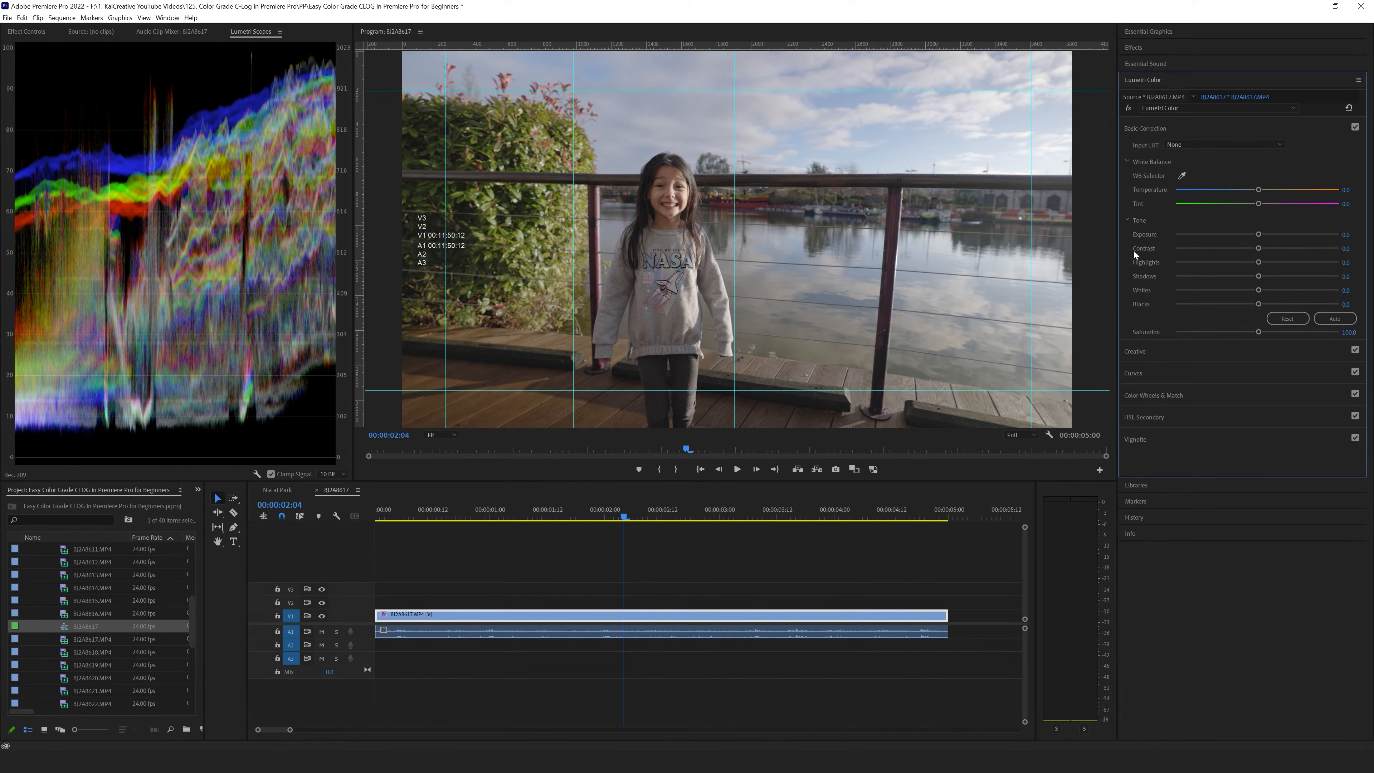
drag(1257, 266, 1276, 264)
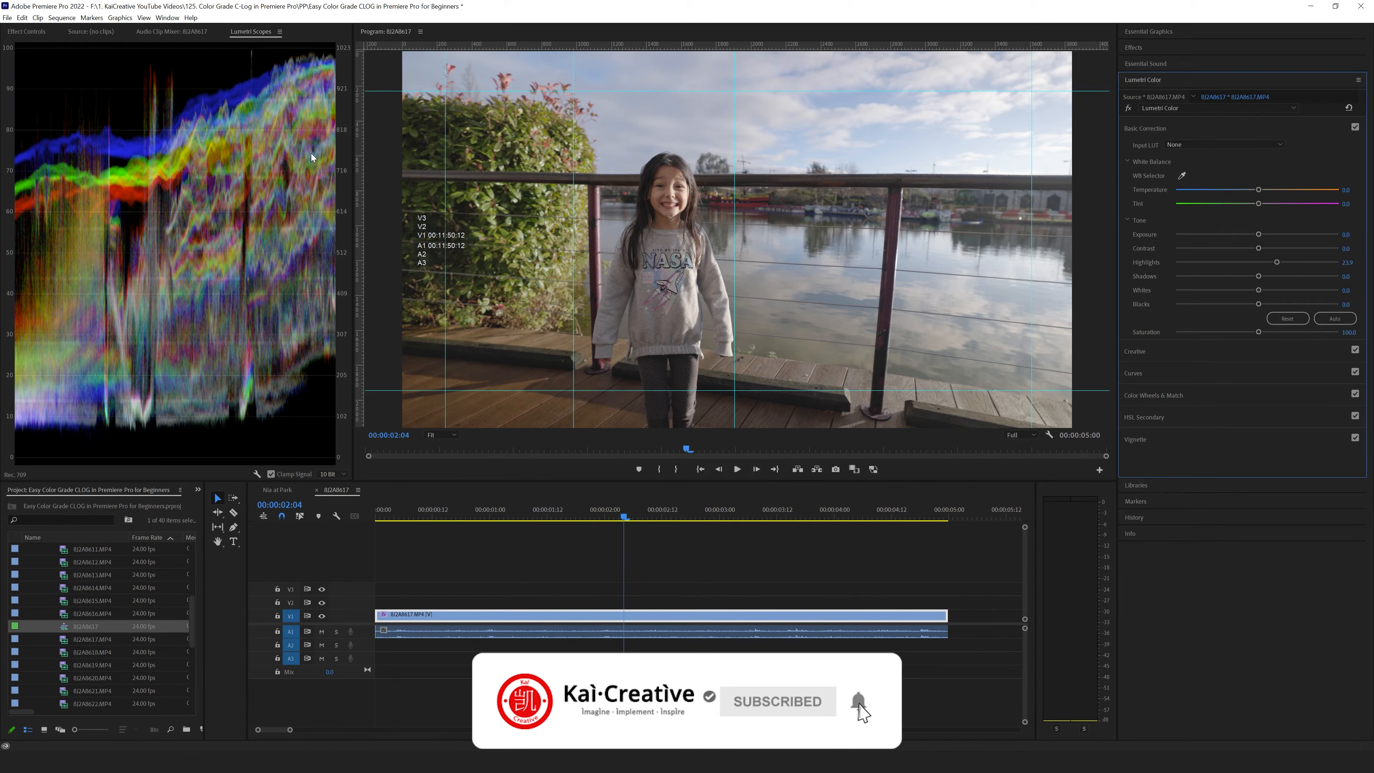
drag(1261, 275, 1248, 276)
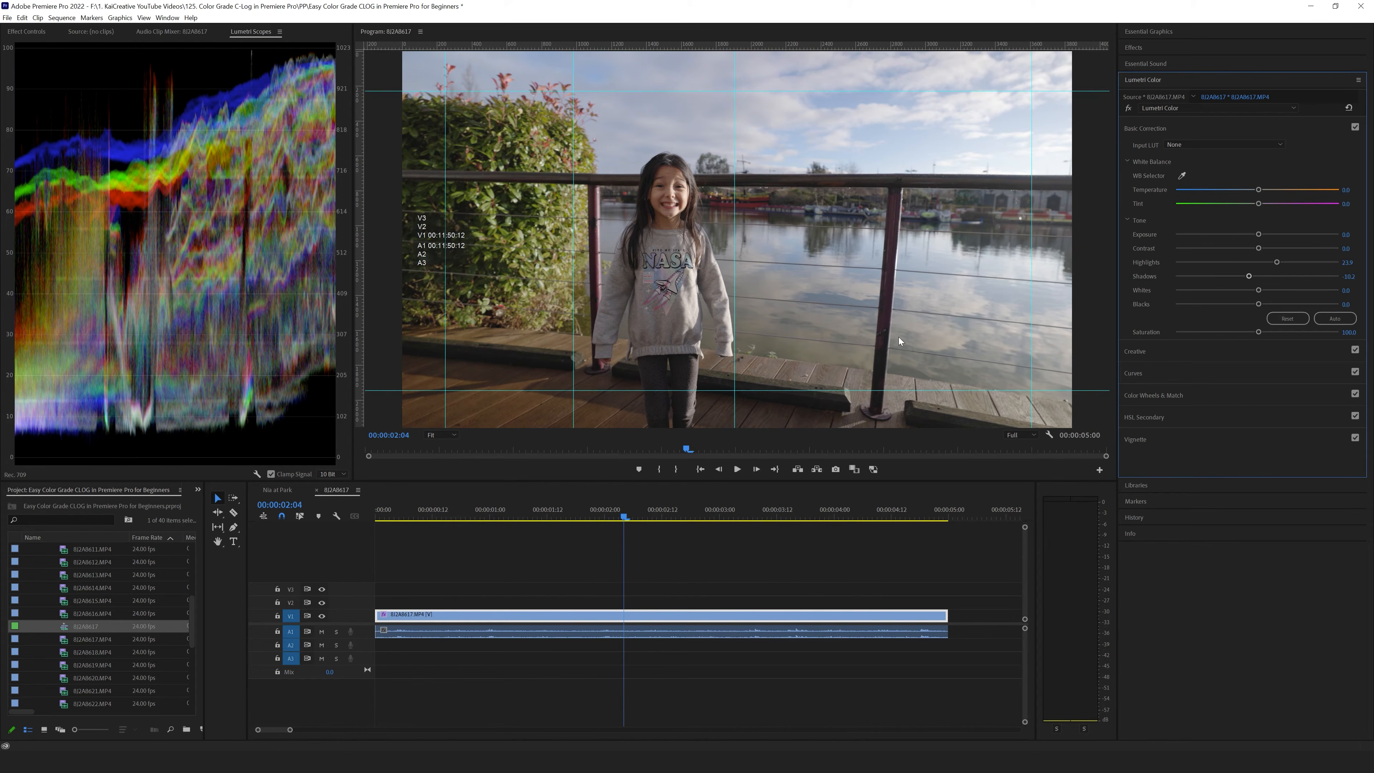
drag(1258, 293, 1269, 292)
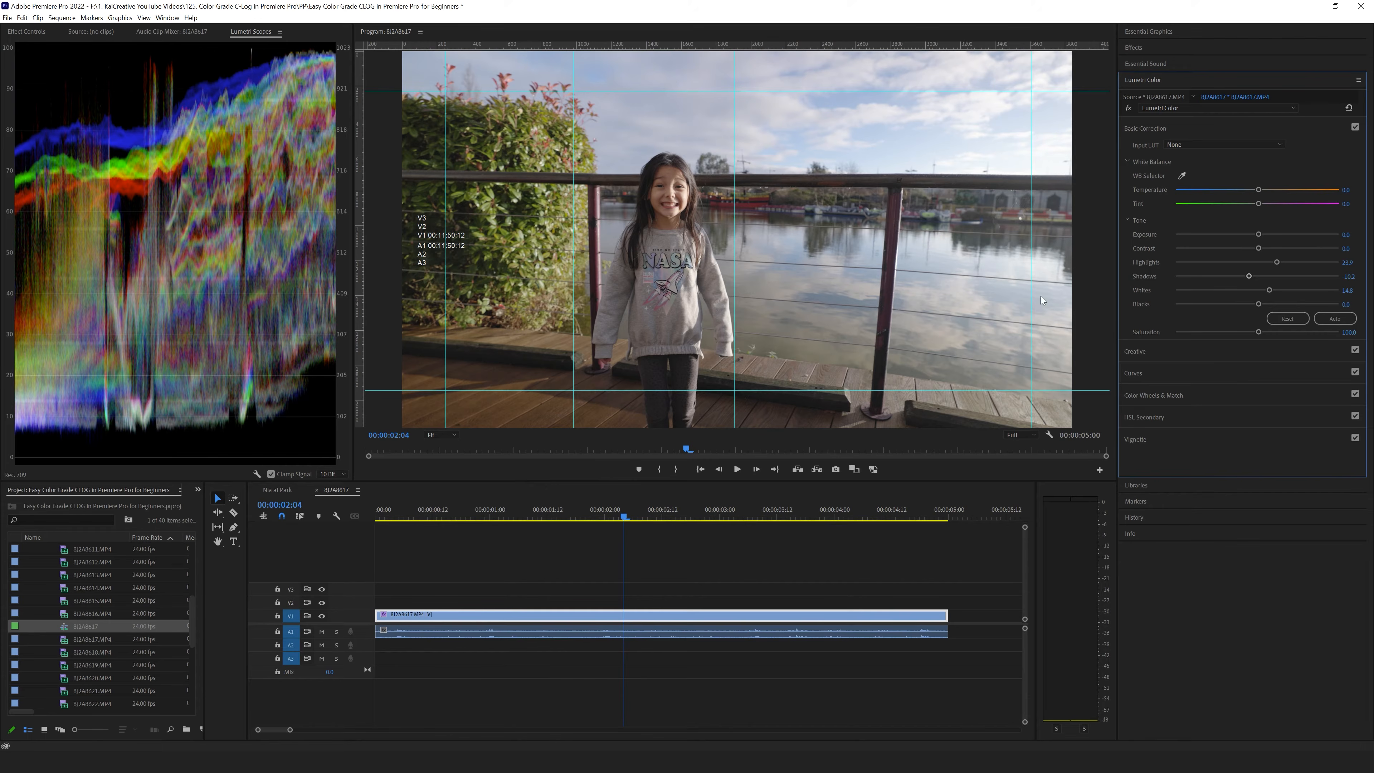
drag(1256, 303, 1220, 307)
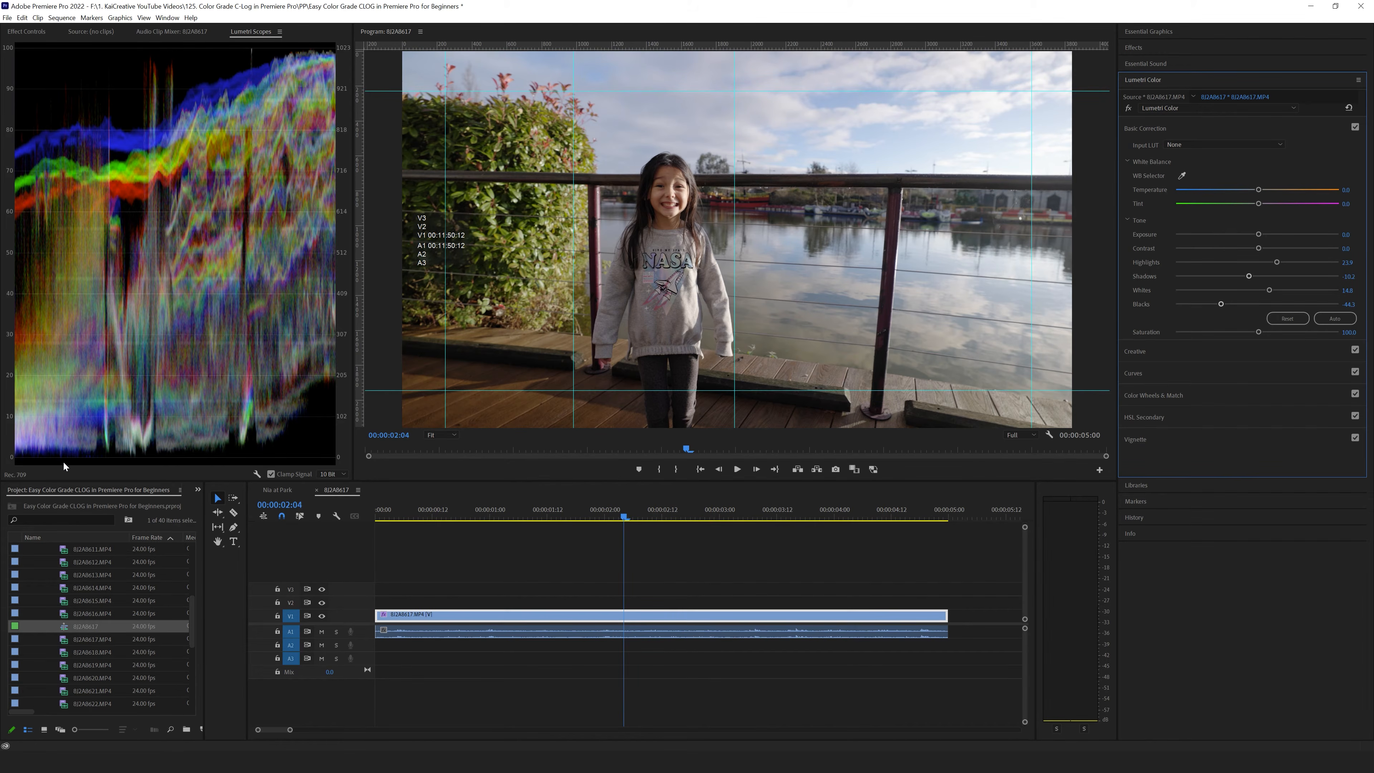
drag(1223, 303, 1237, 304)
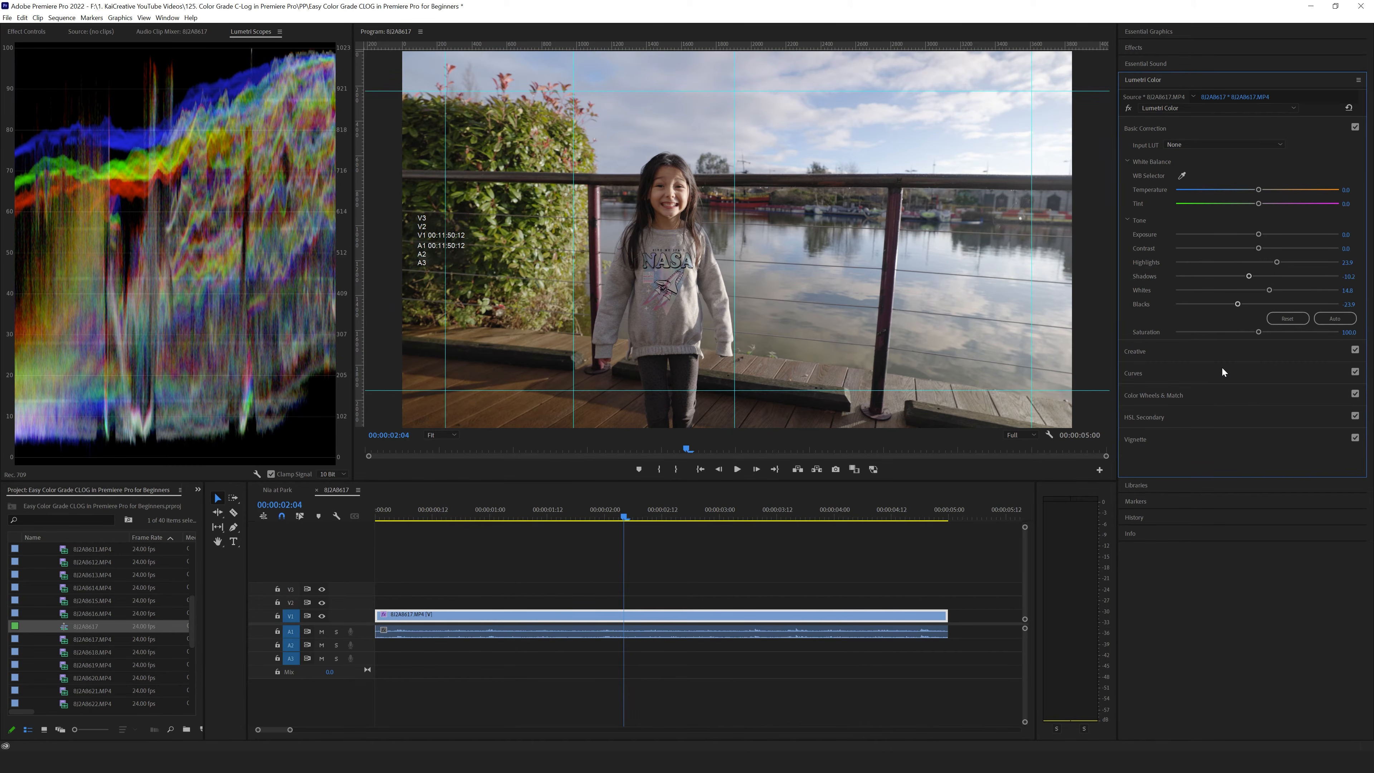
- In the Creative adjustments, set Sharpen to about 15 and Vibrance to about 69
click(1142, 354)
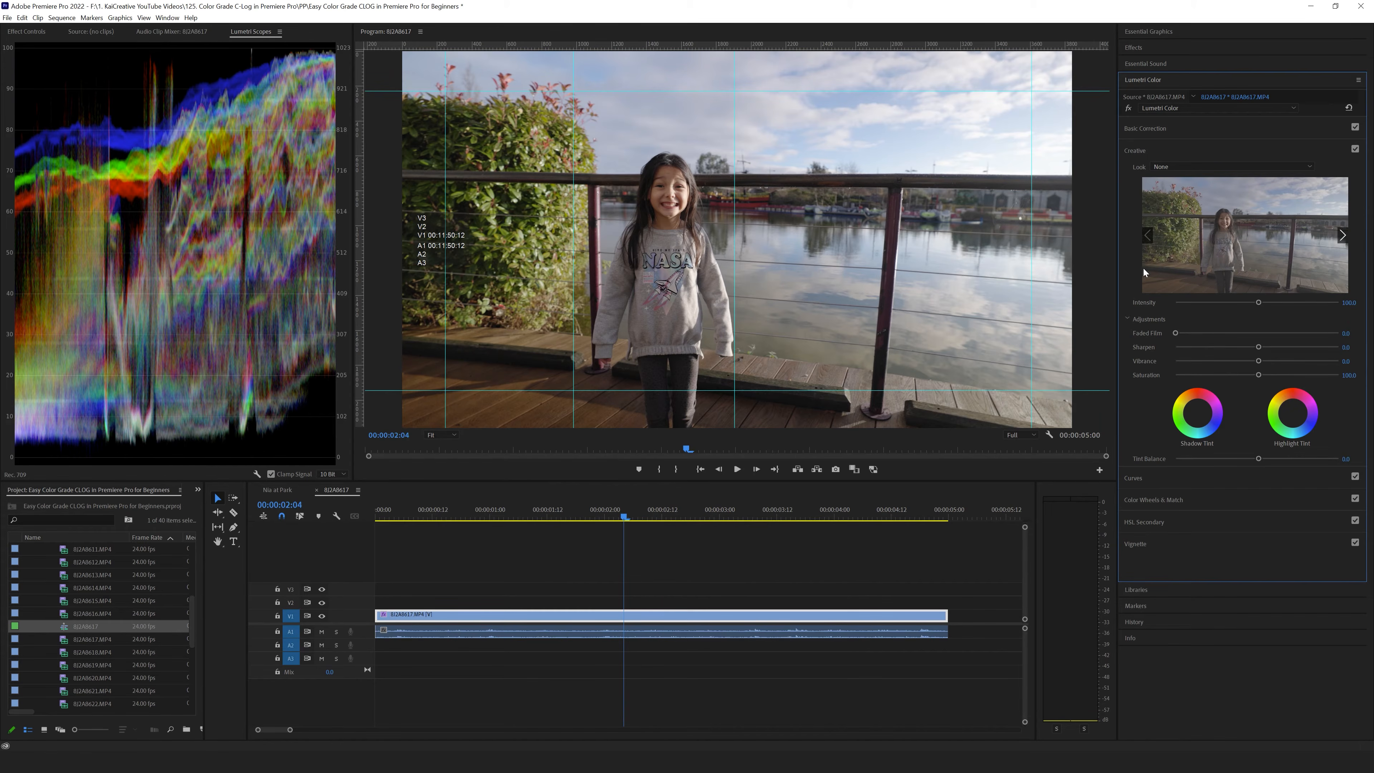
drag(1258, 347, 1259, 347)
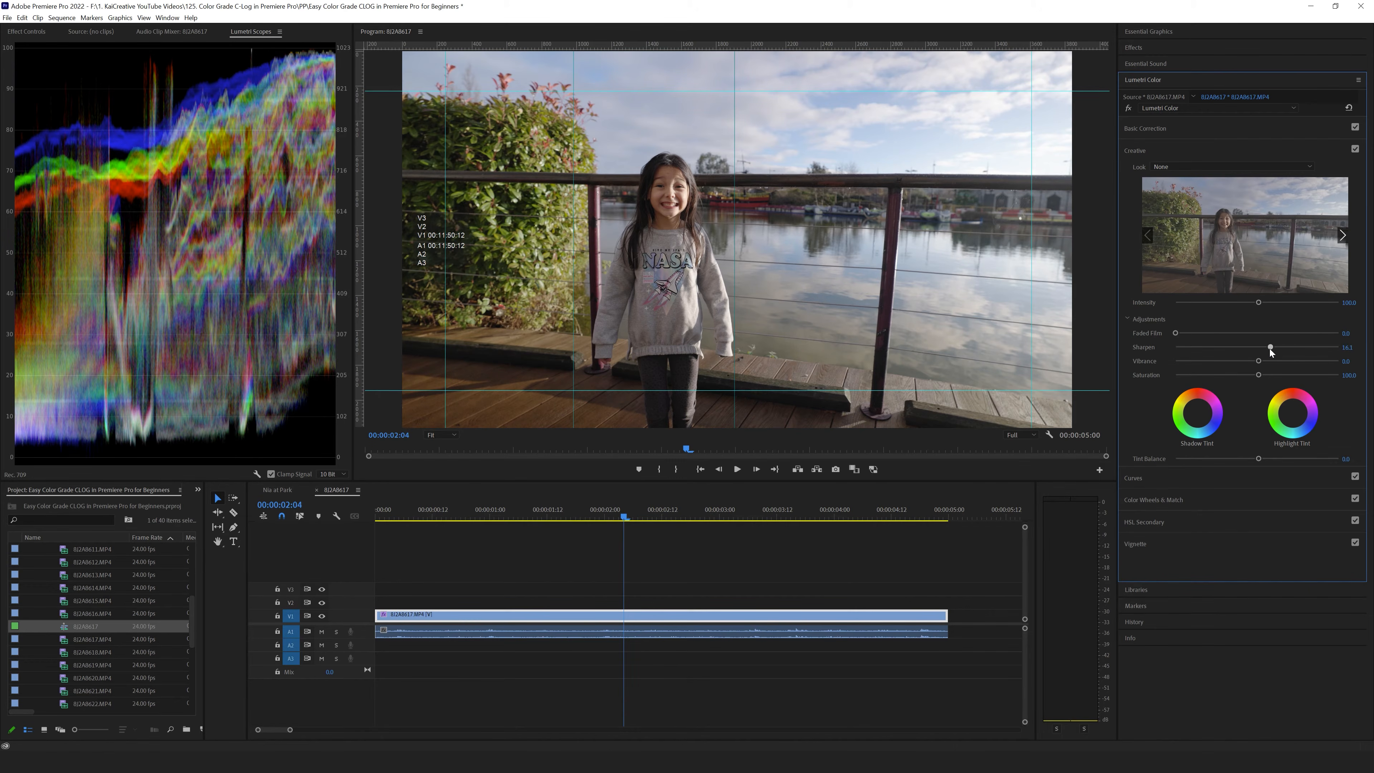
drag(1271, 349, 1271, 349)
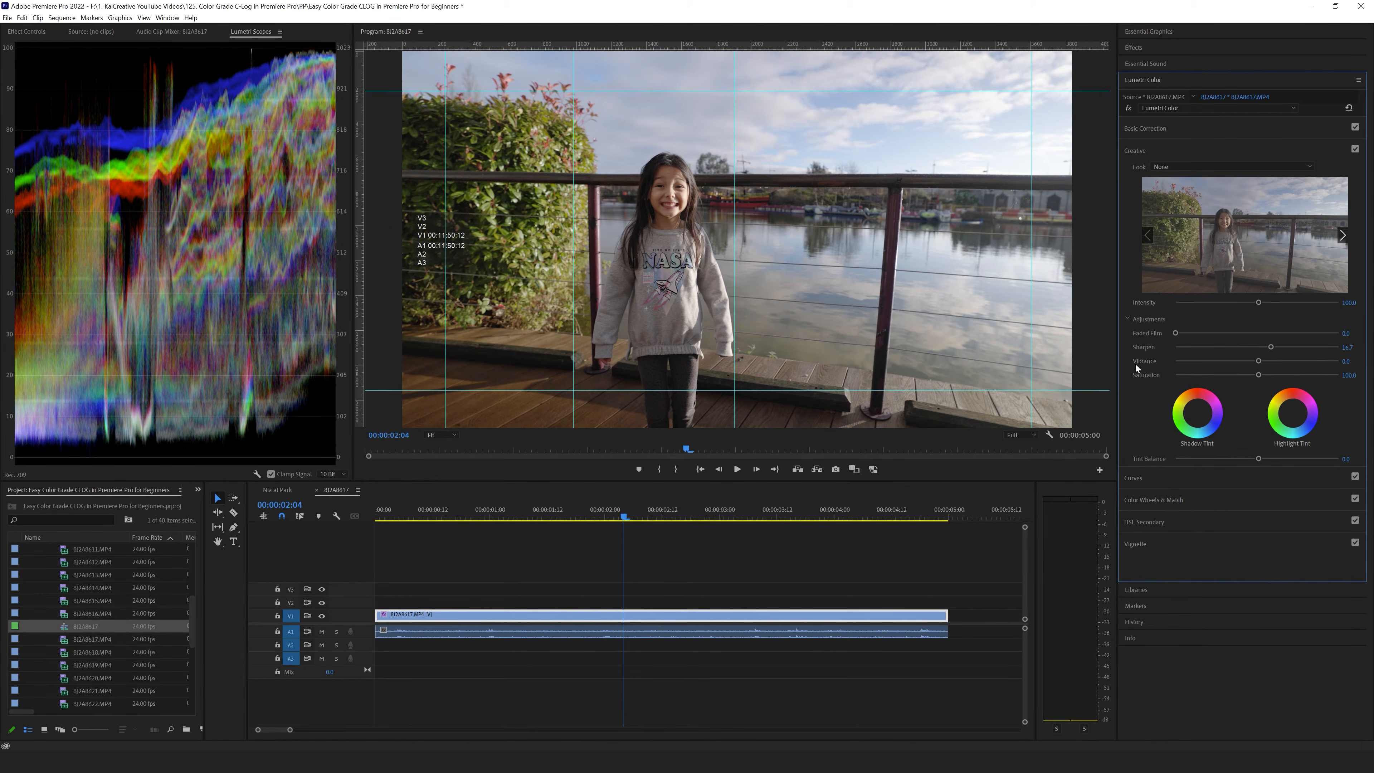
drag(1258, 361, 1303, 361)
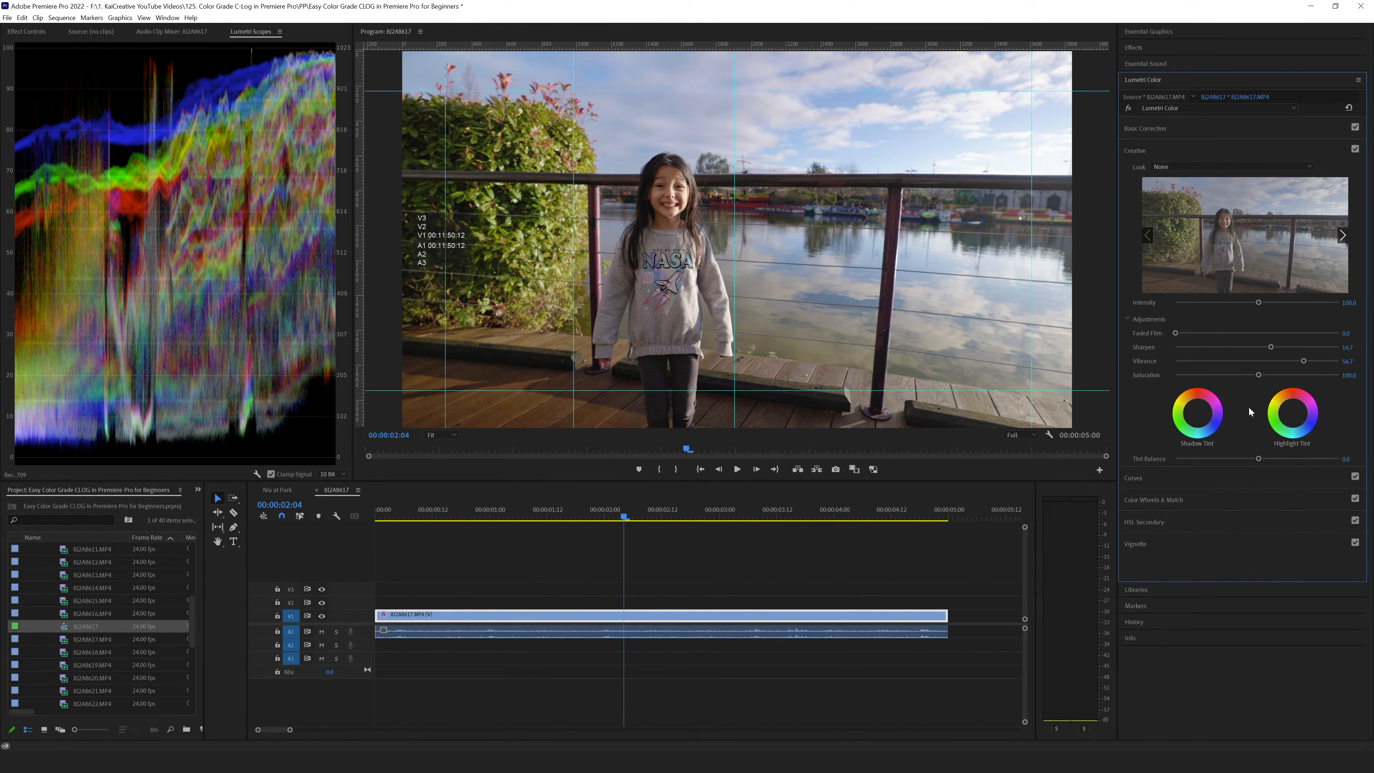
click(1325, 362)
mouse_move(1325, 362)
mouse_down()
mouse_move(1309, 362)
mouse_move(1333, 362)
mouse_up()
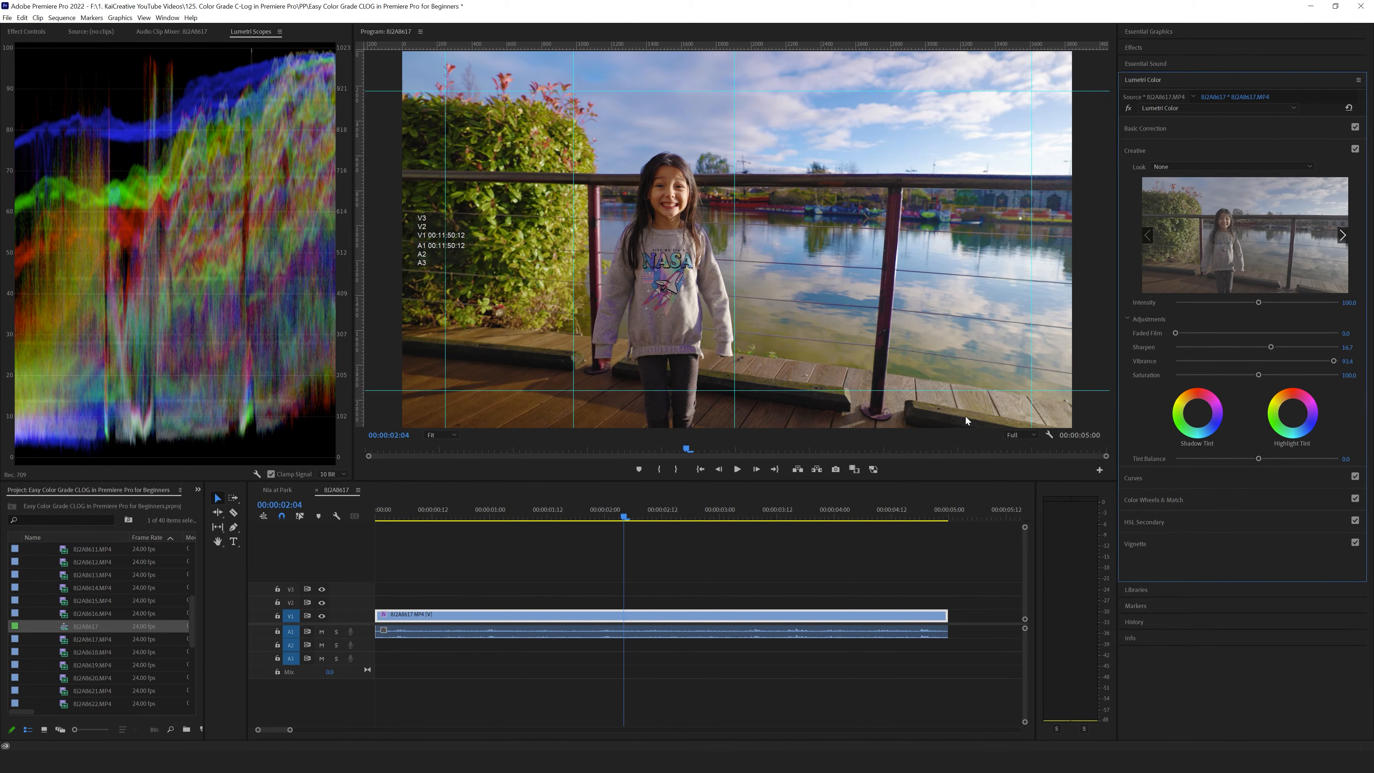
mouse_move(1331, 360)
mouse_down()
mouse_move(1296, 365)
mouse_move(1310, 366)
mouse_up()
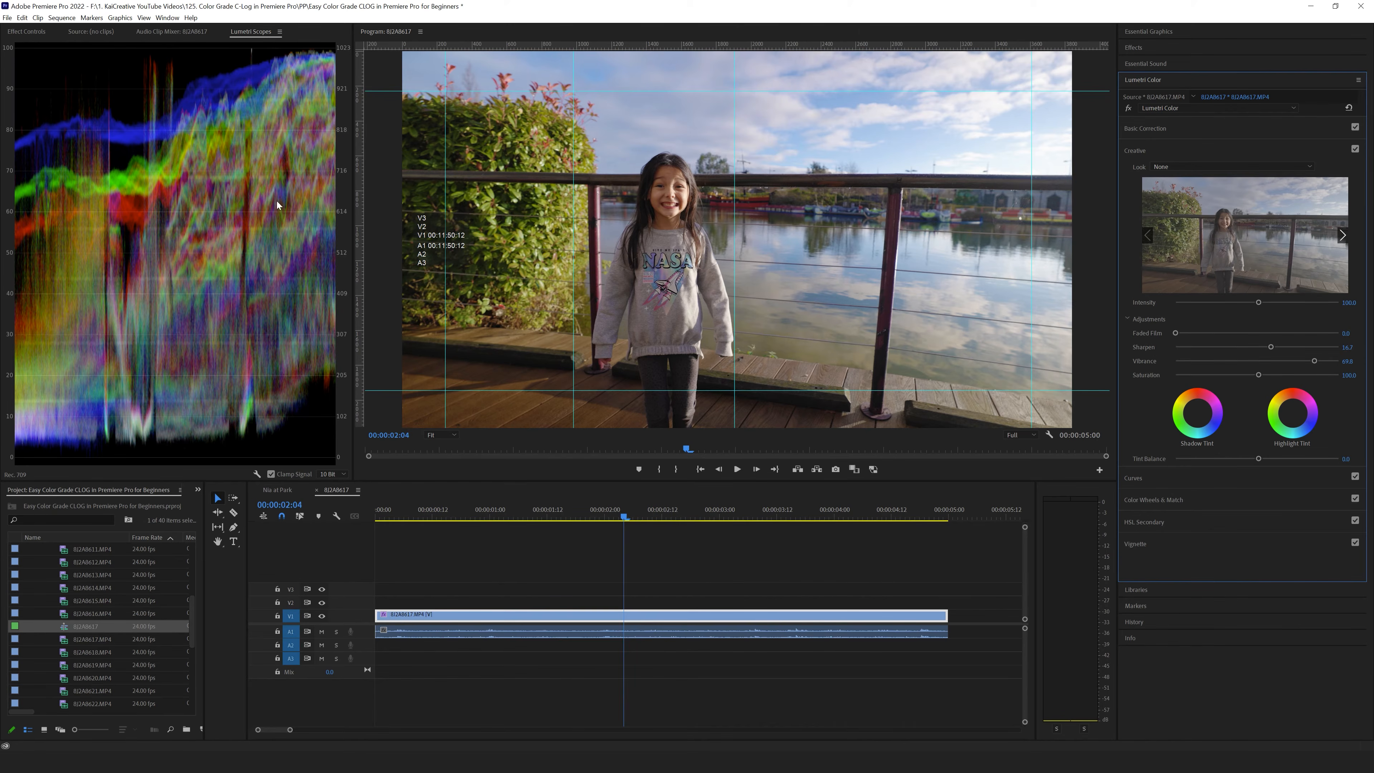
- Add a highlight point and a shadow point to the white RGB curve, lift its black point and bring it back down
click(1132, 479)
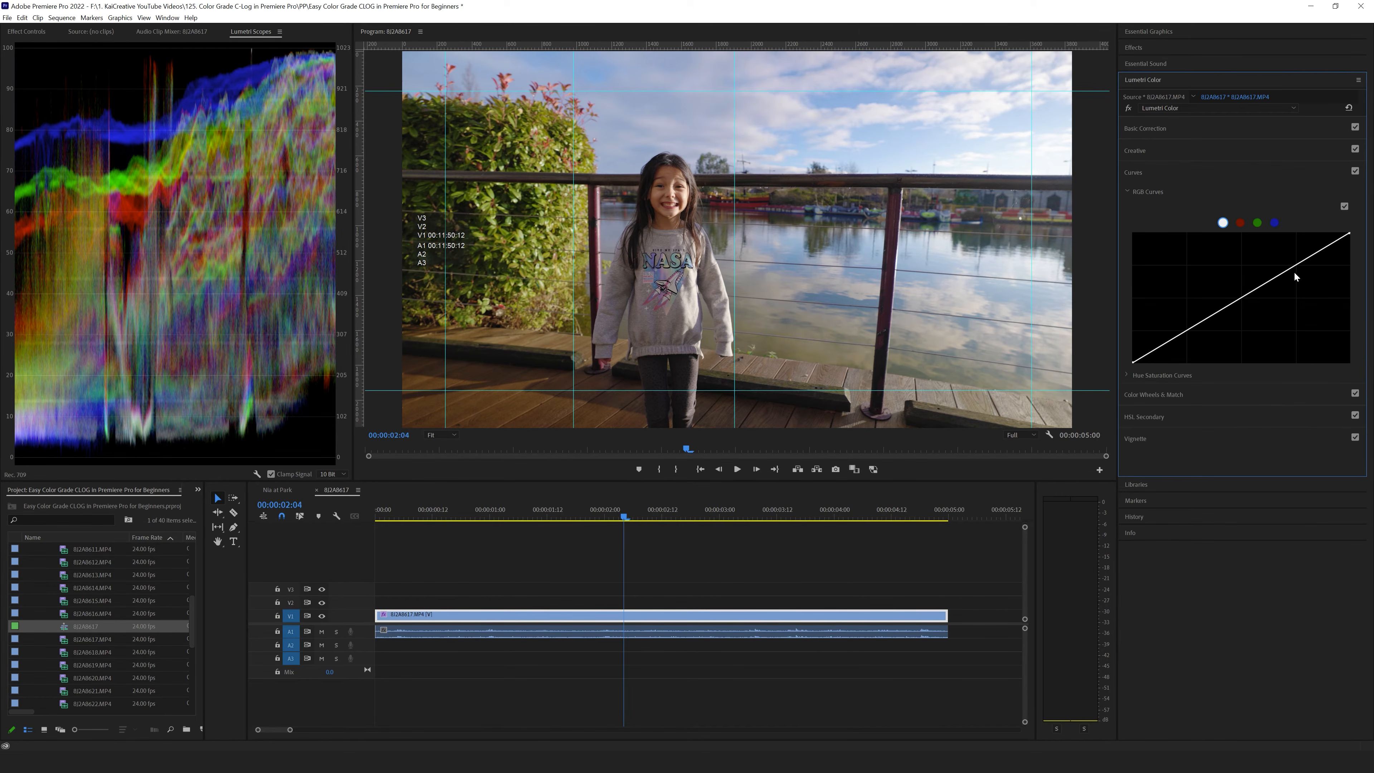
drag(1296, 265, 1295, 263)
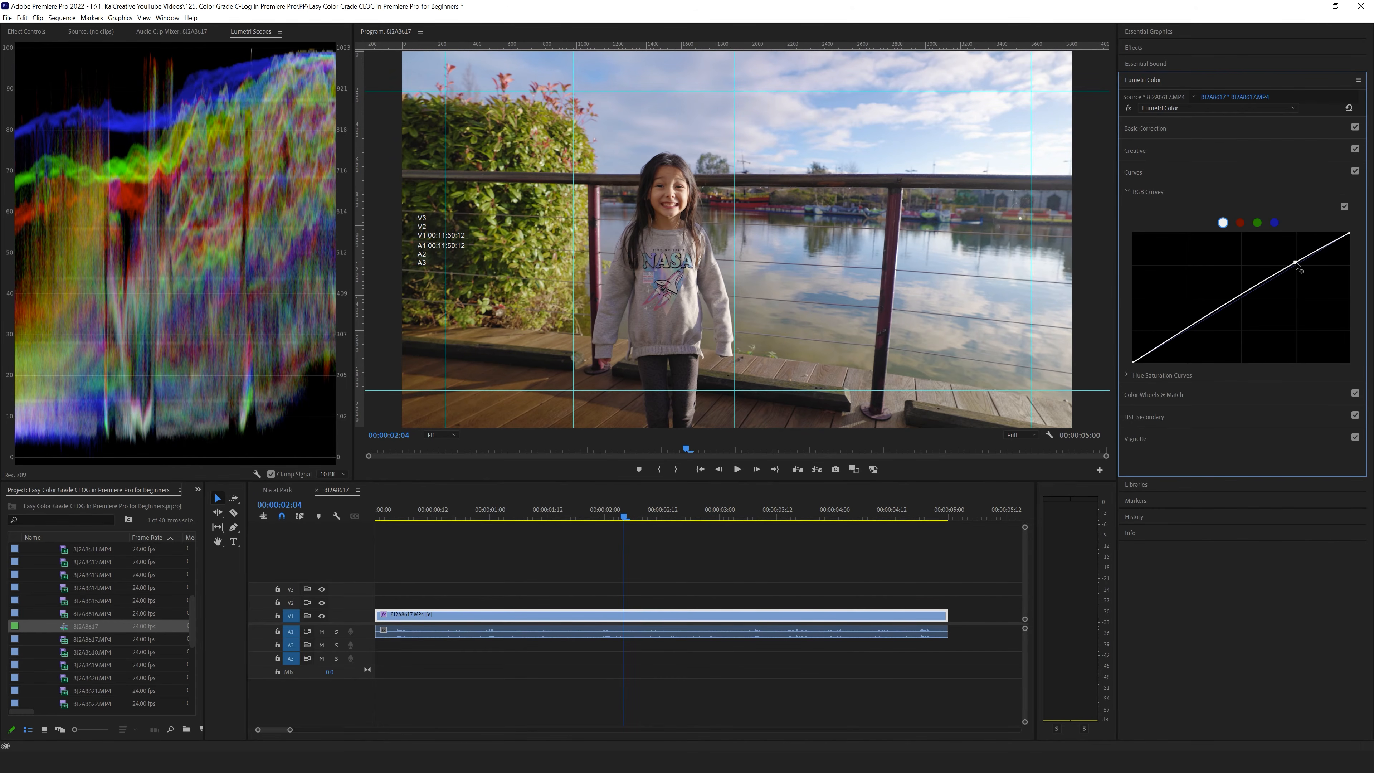
drag(1188, 329, 1188, 329)
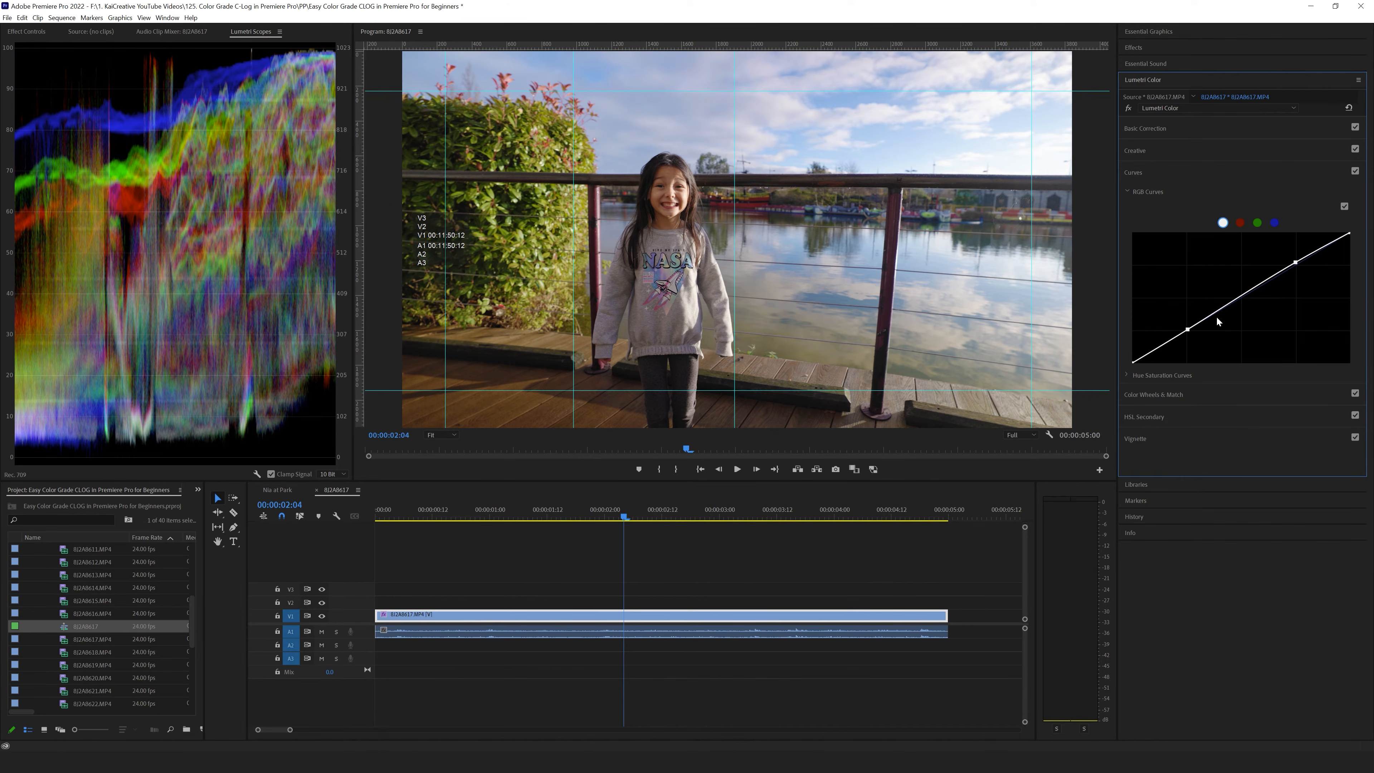
mouse_move(1134, 364)
mouse_down()
mouse_move(1121, 339)
mouse_move(1114, 354)
mouse_up()
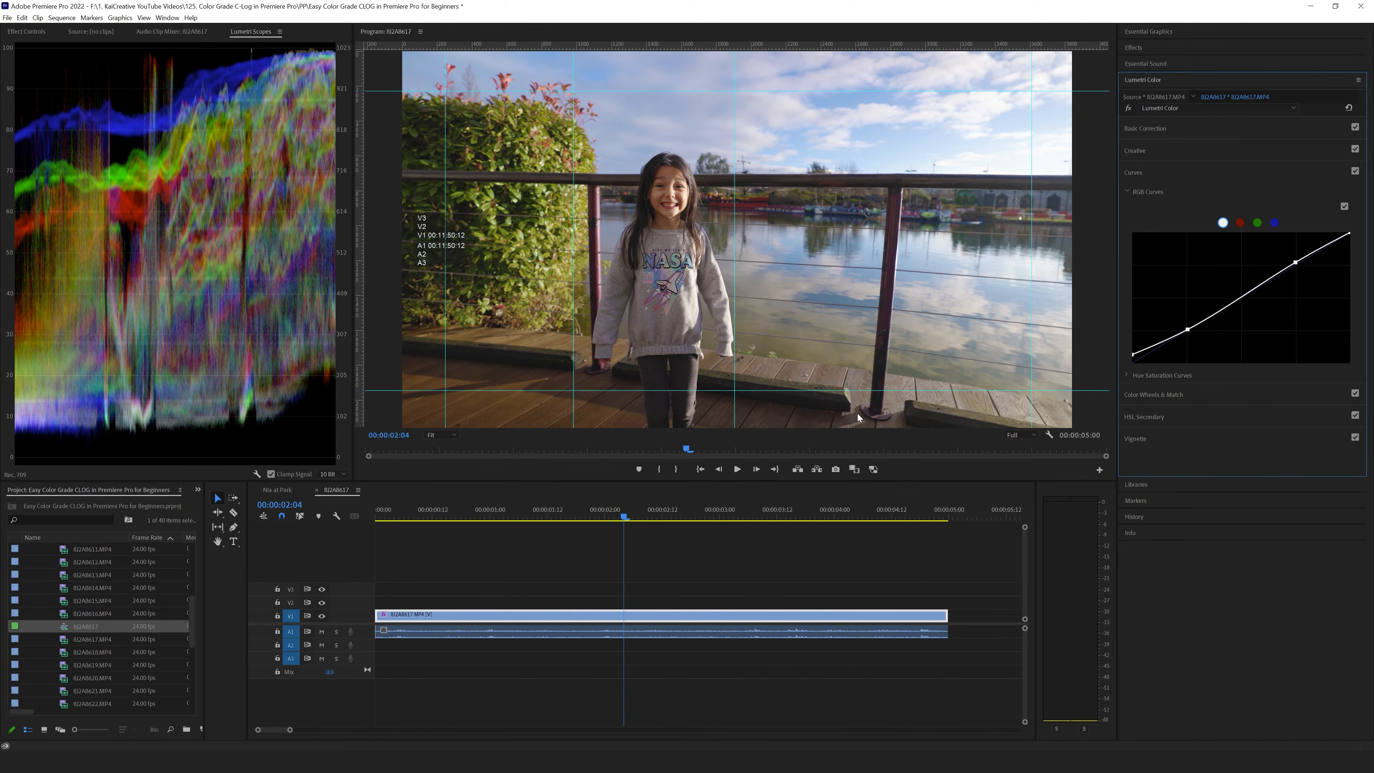
drag(1132, 355, 1132, 366)
- Revisit the color wheel settings and compare the clip with the Lumetri Color effect switched off and back on
click(1152, 394)
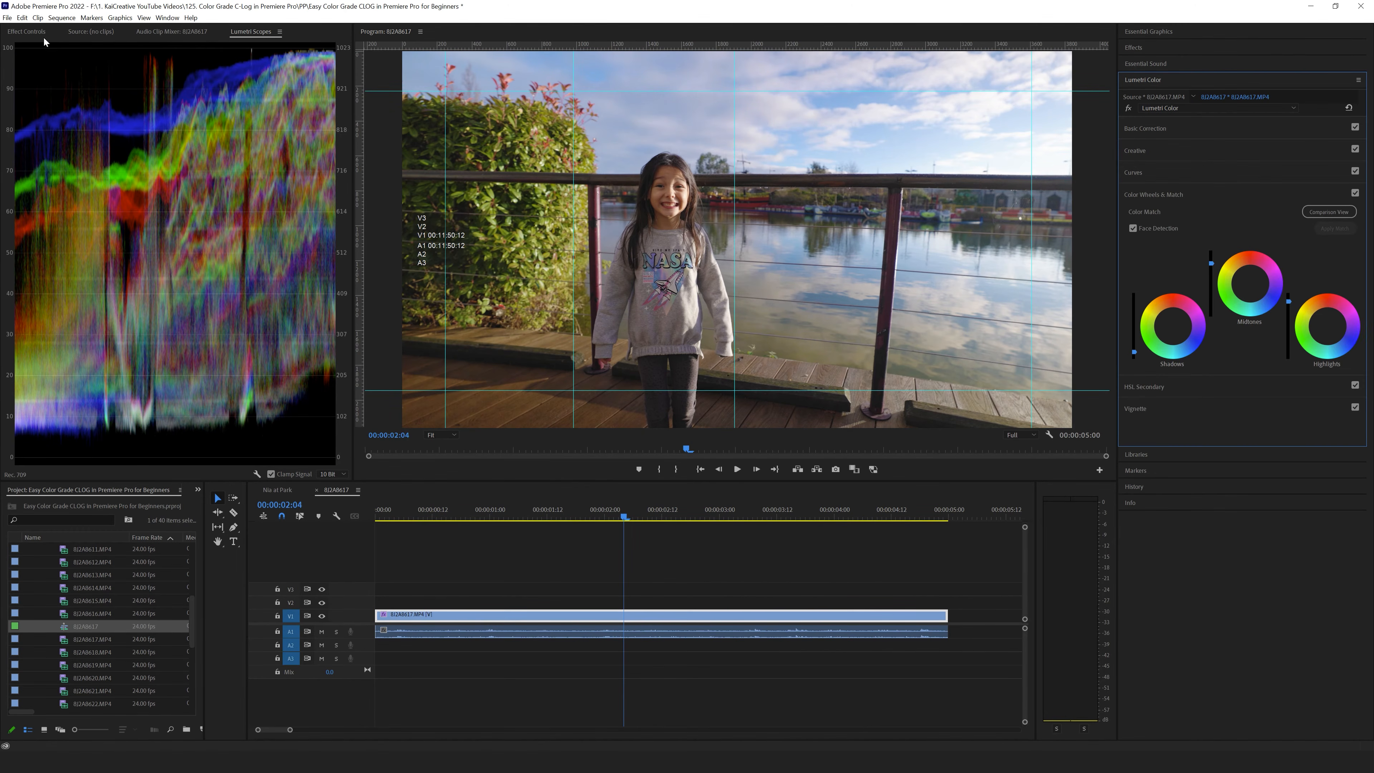
click(46, 33)
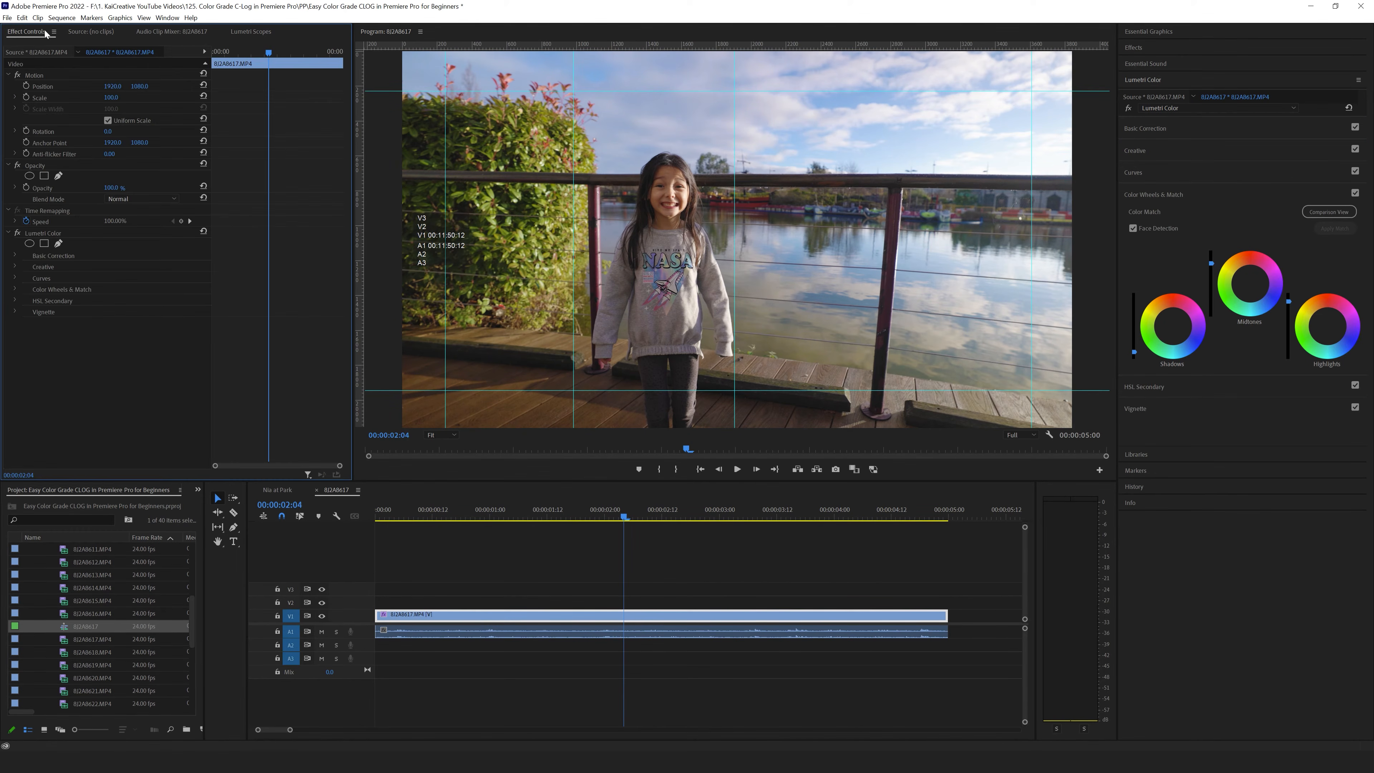
click(18, 233)
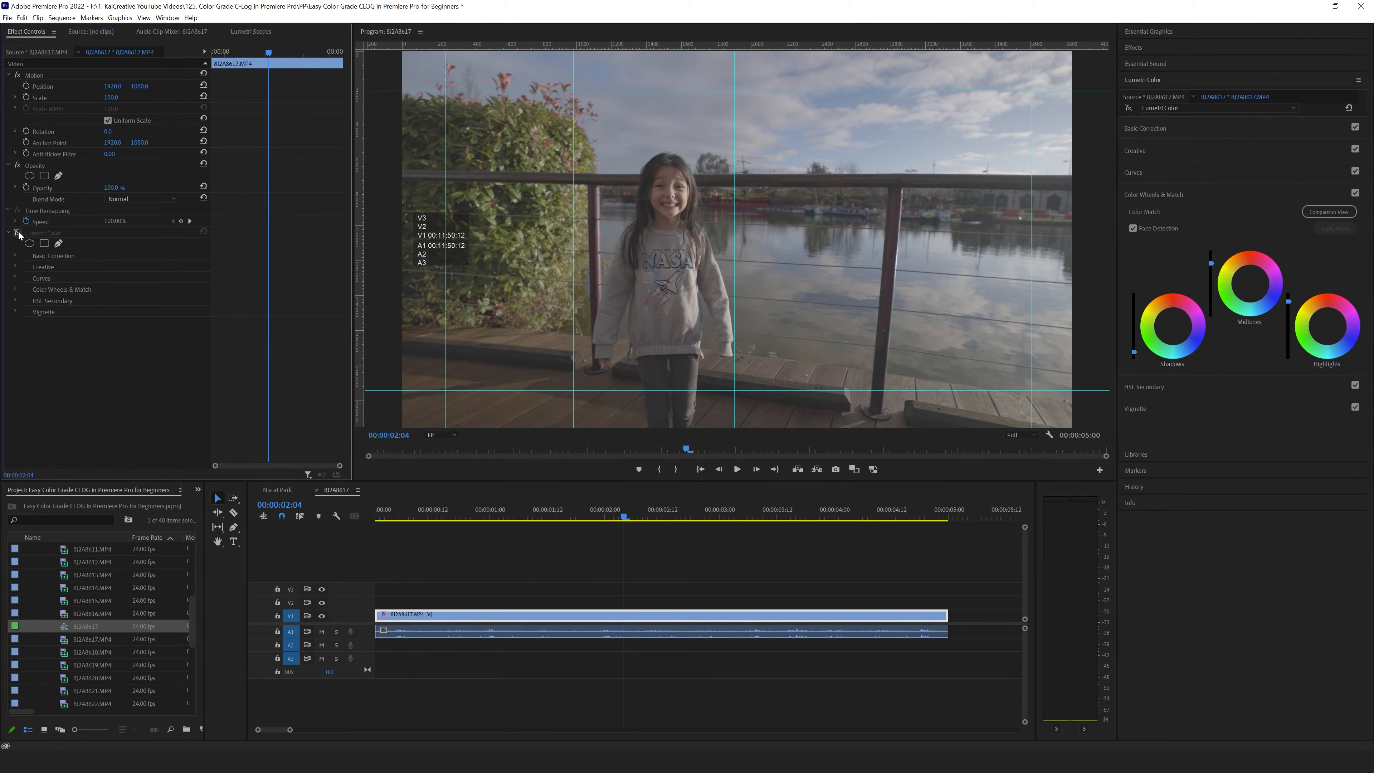
click(18, 232)
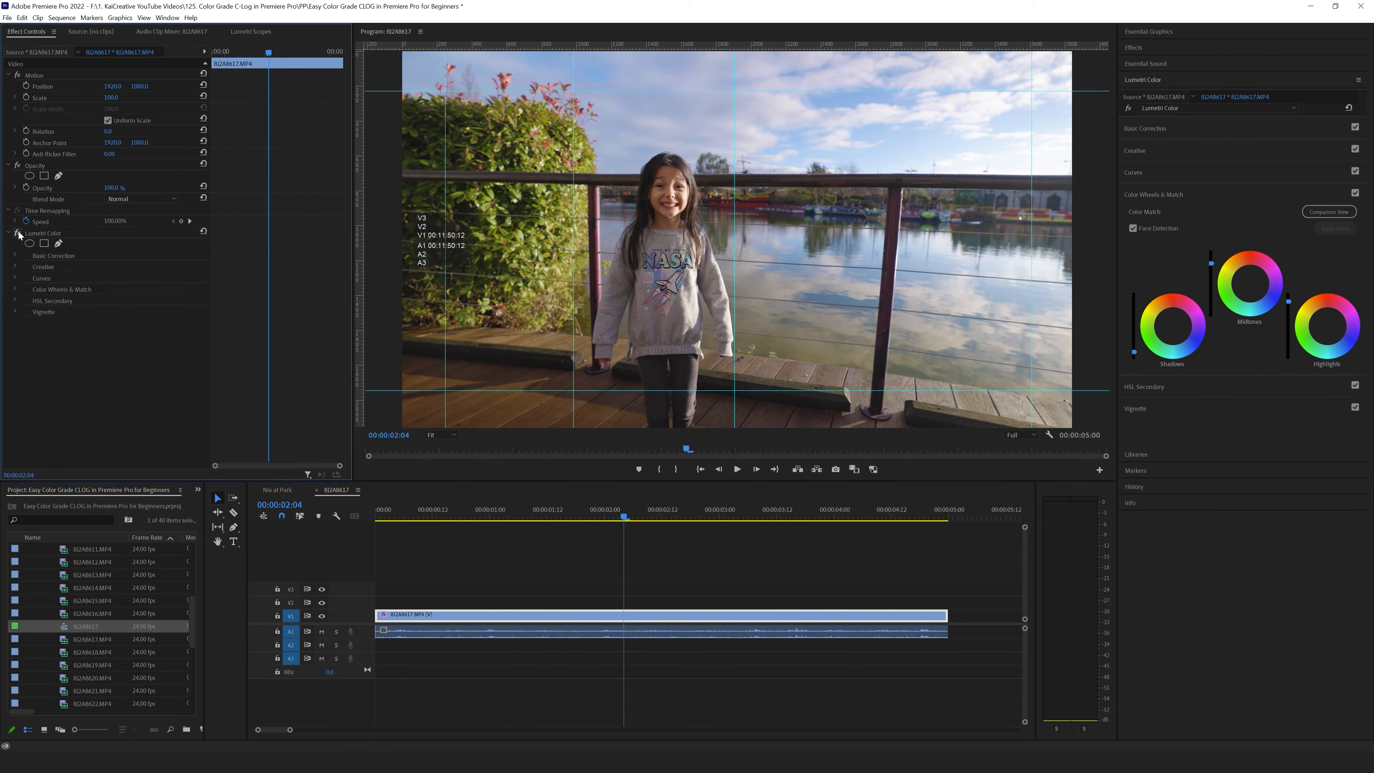